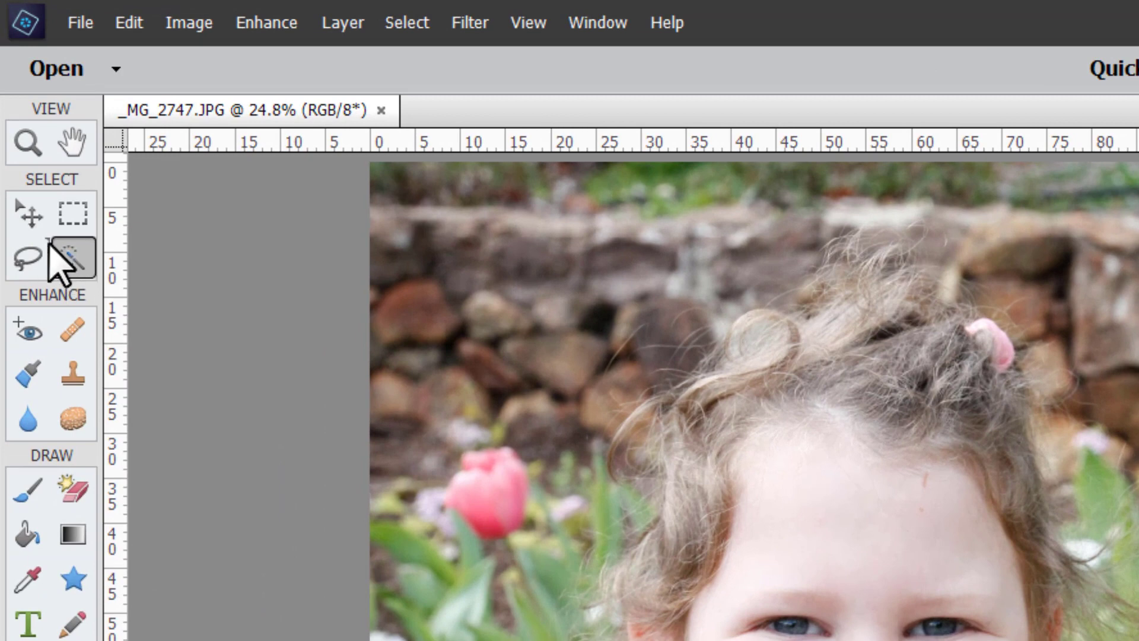
Select the girl's face from forehead to chin with Quick Selection, extending it out to her ear
key(a)
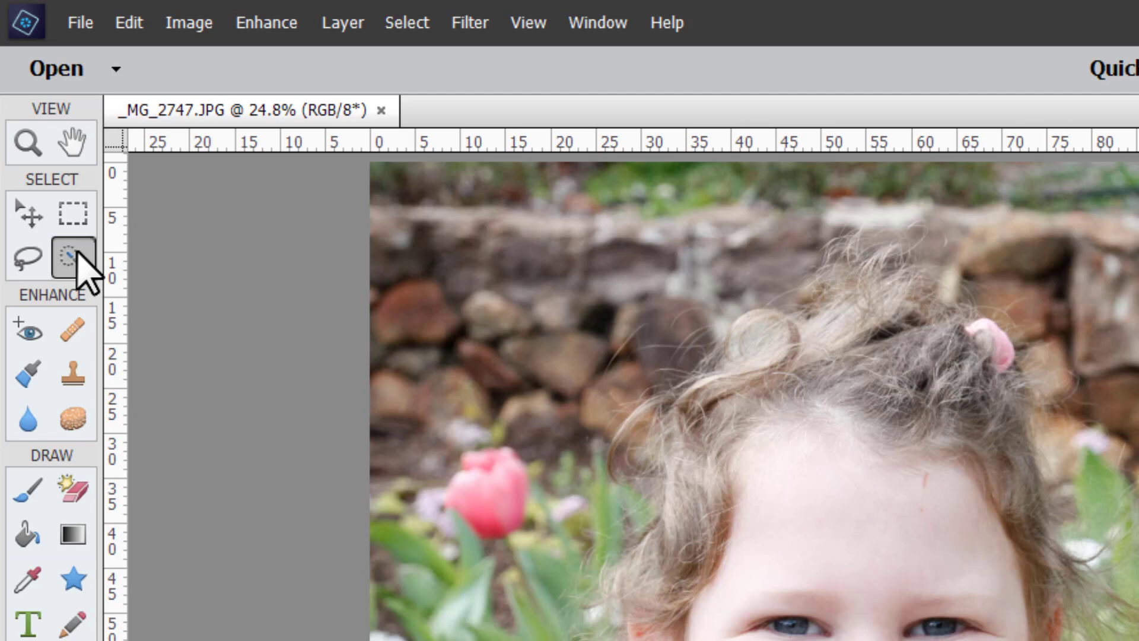
key(a)
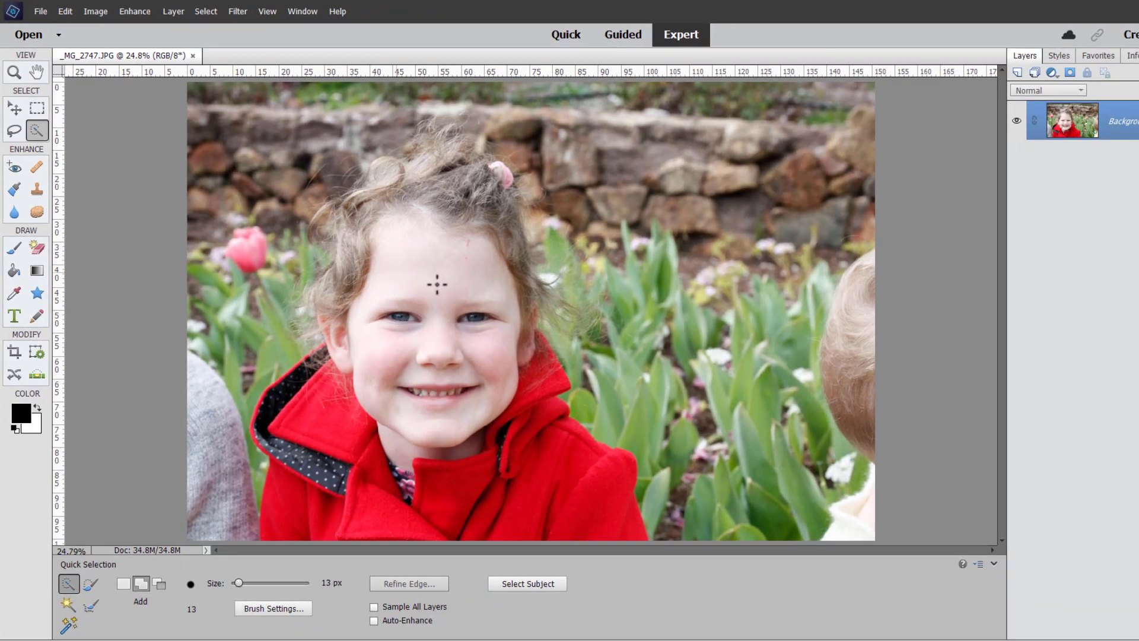
mouse_move(438, 284)
mouse_down()
mouse_move(438, 425)
mouse_move(403, 402)
mouse_move(435, 492)
mouse_move(450, 439)
mouse_move(437, 440)
mouse_move(439, 452)
mouse_move(483, 414)
mouse_up()
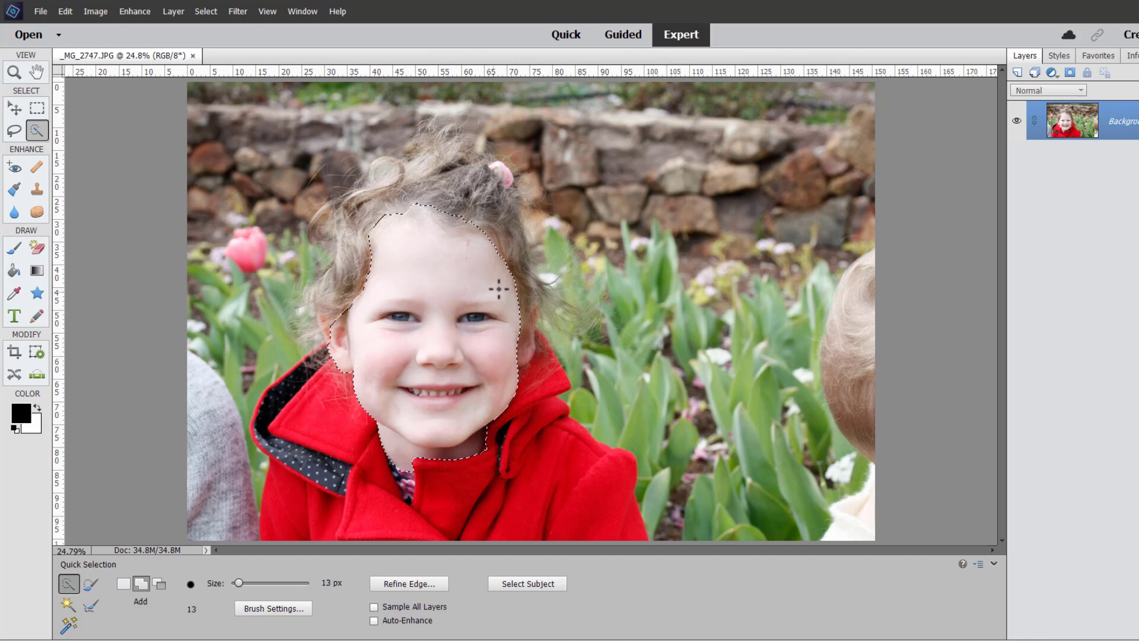
click(531, 317)
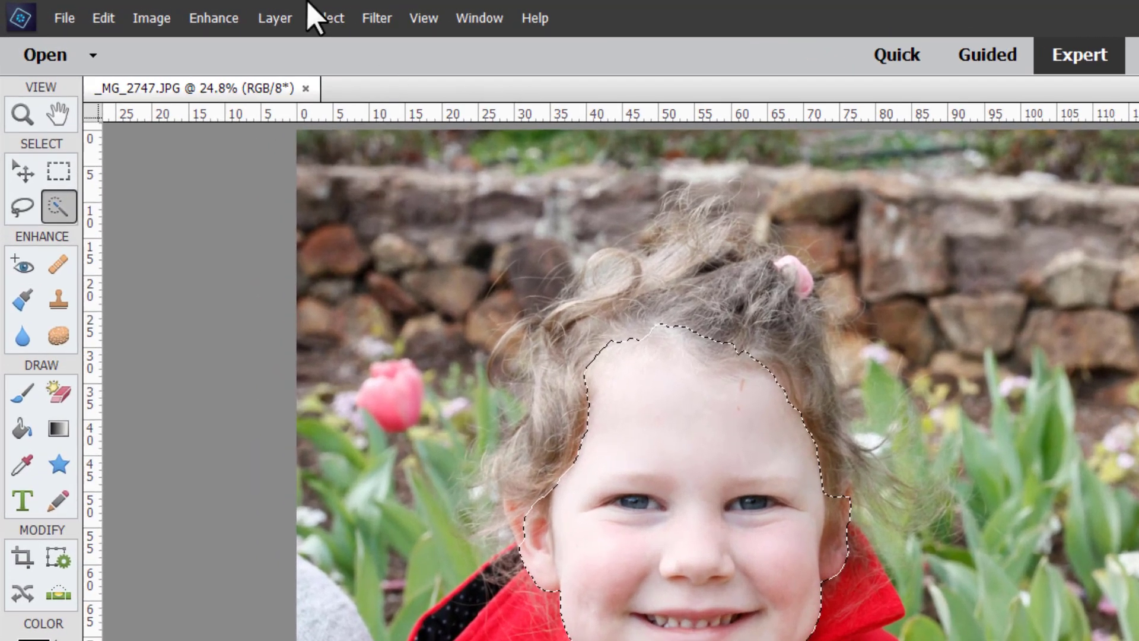
Clear the old selection and reselect the face and neck with an 18 px Quick Selection brush
click(238, 13)
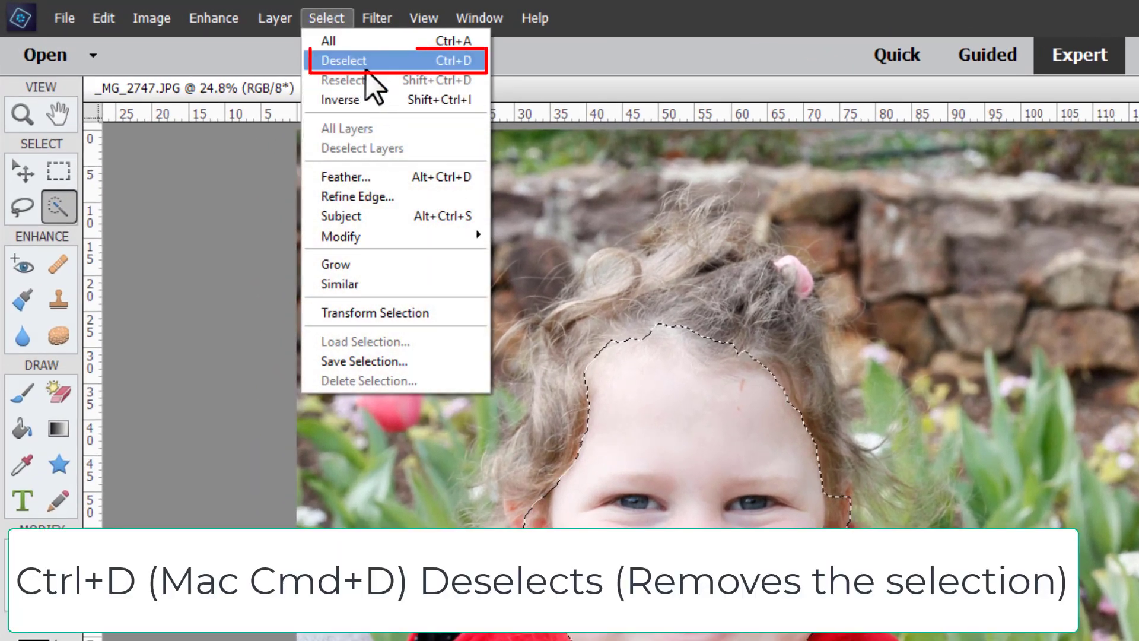
click(365, 62)
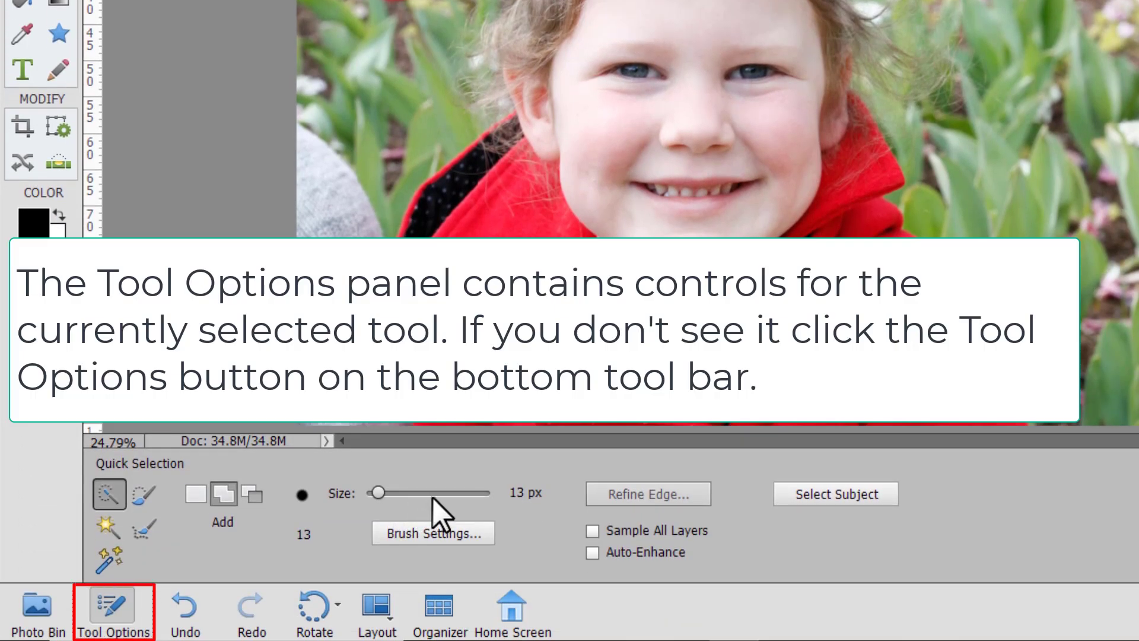
drag(376, 494, 425, 492)
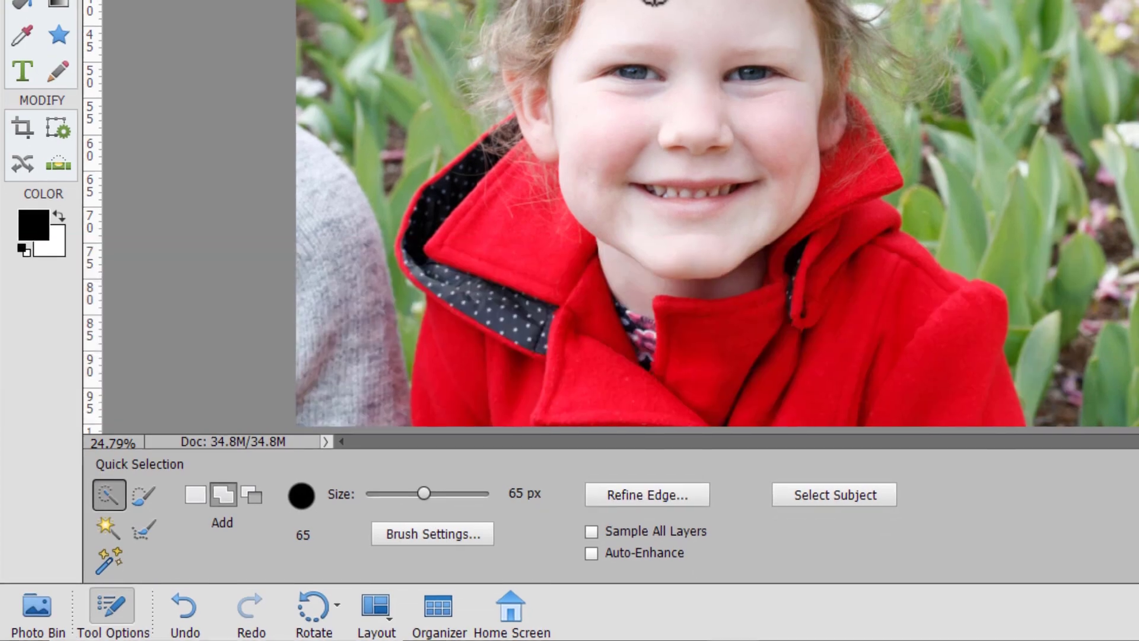
drag(657, 7, 788, 216)
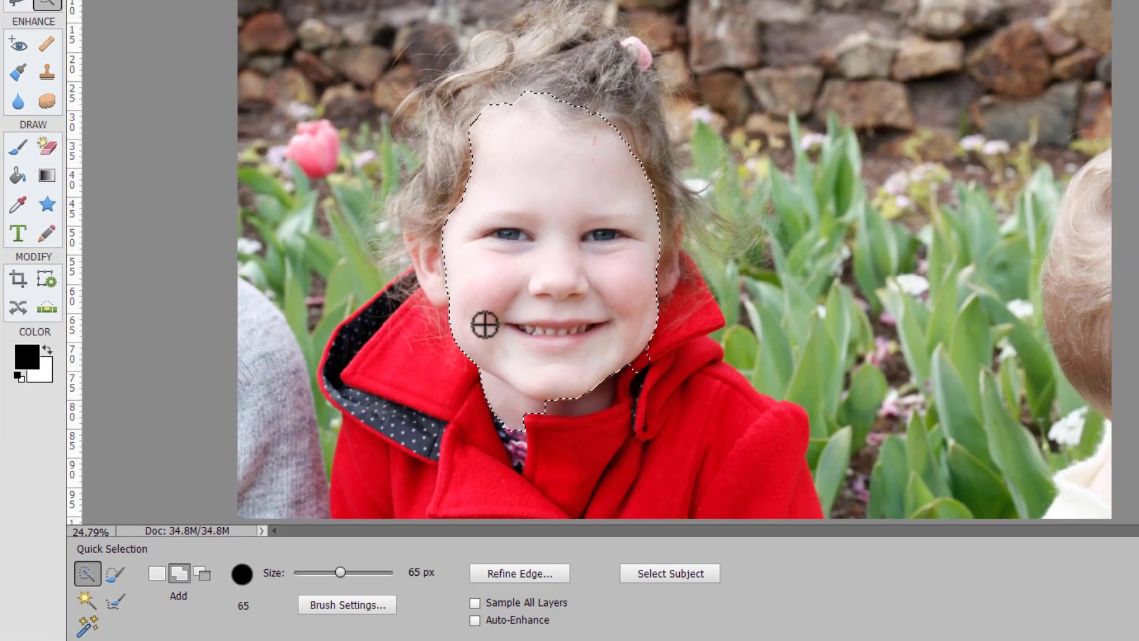
click(549, 411)
click(598, 405)
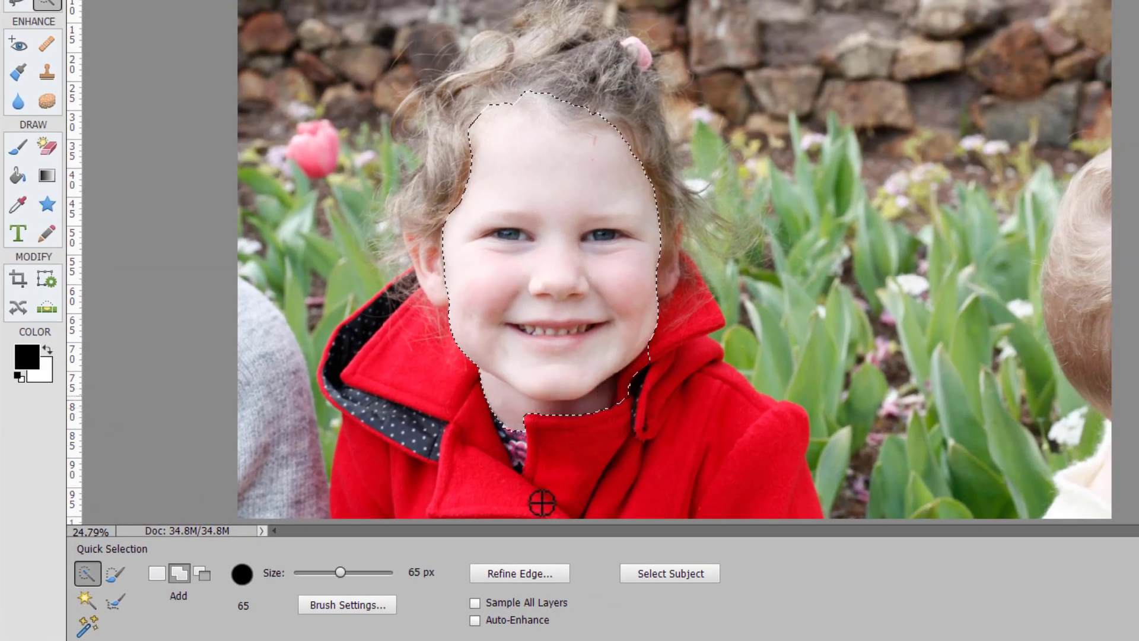
Check the selection brush settings, then bring up Refine Edge for the face selection
click(346, 605)
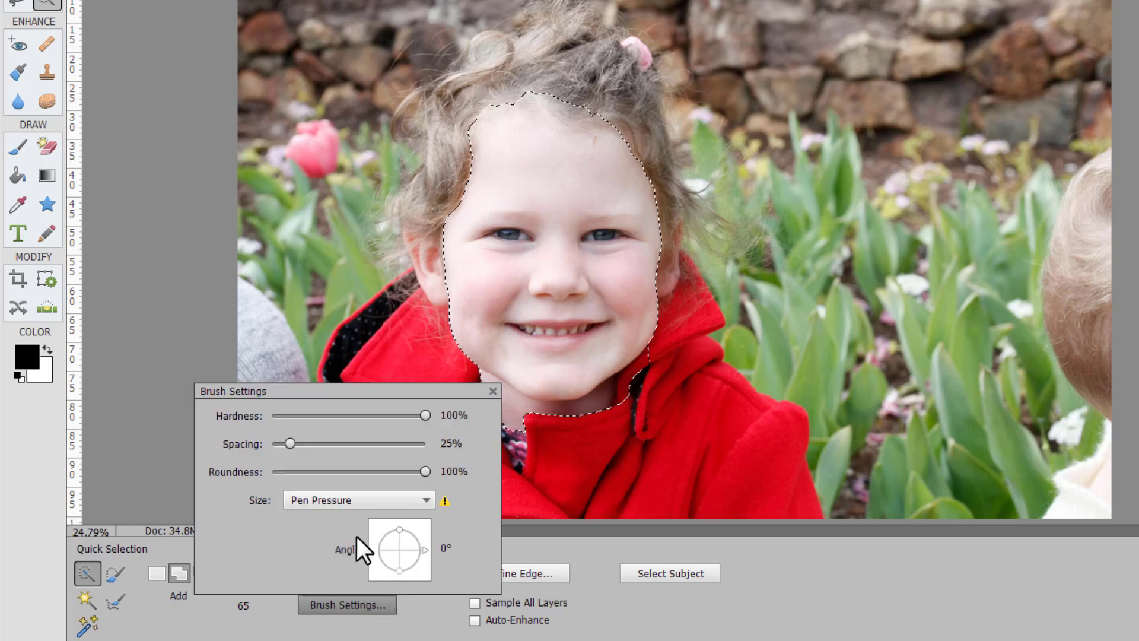
click(419, 631)
click(522, 572)
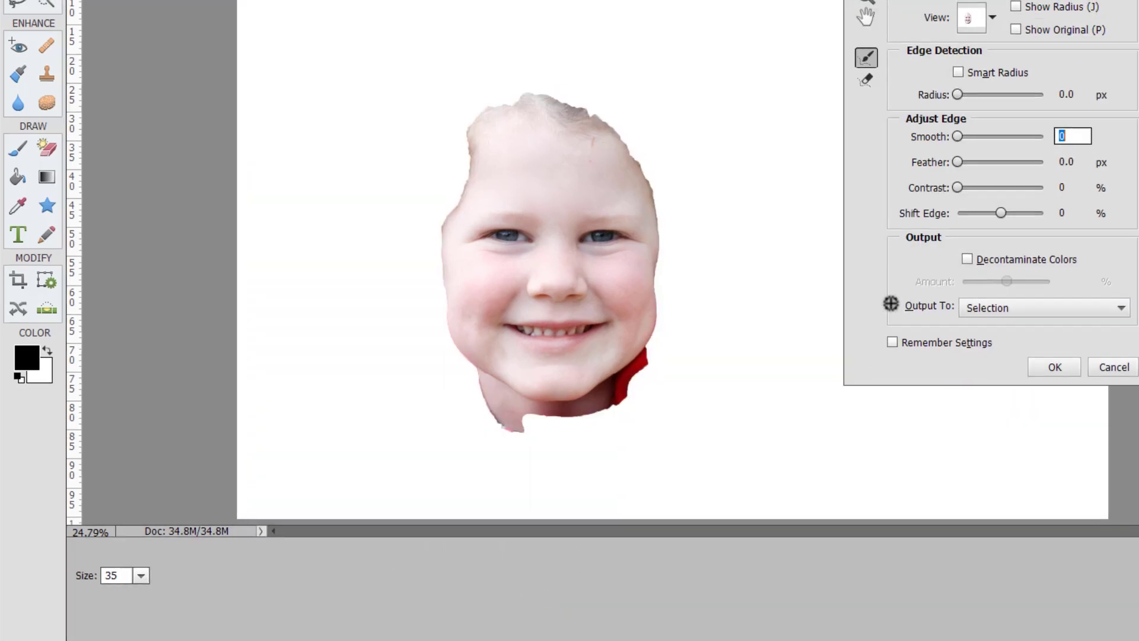
Try Smooth at about 81, Feather 35.3 px, and Shift Edge fully out then fully in
drag(956, 134, 1037, 131)
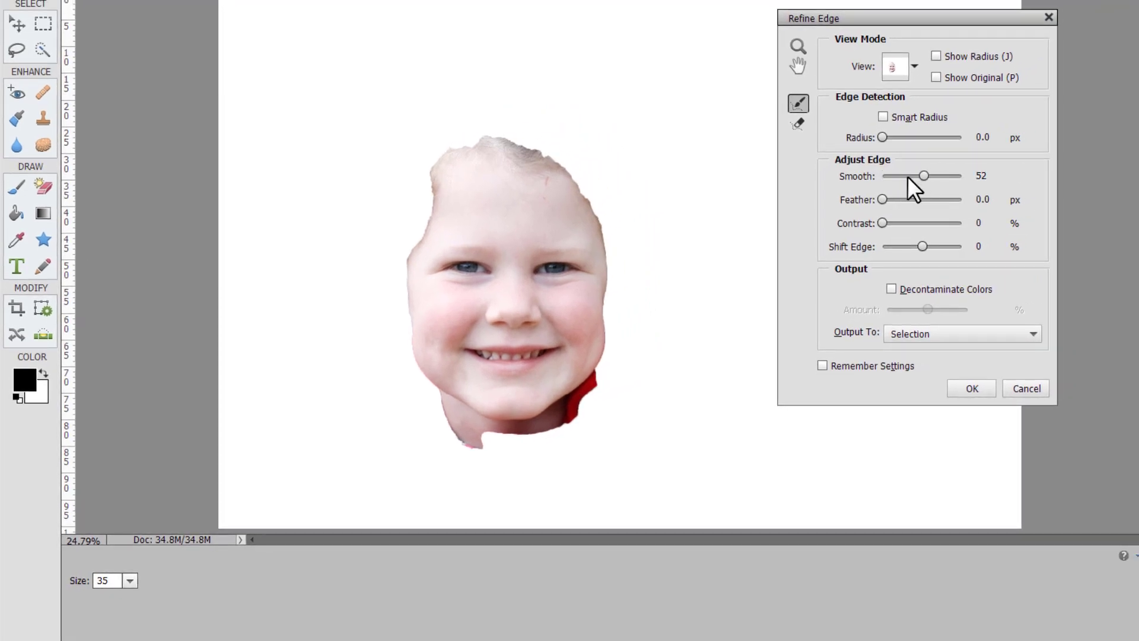
drag(927, 173, 947, 173)
drag(883, 200, 926, 200)
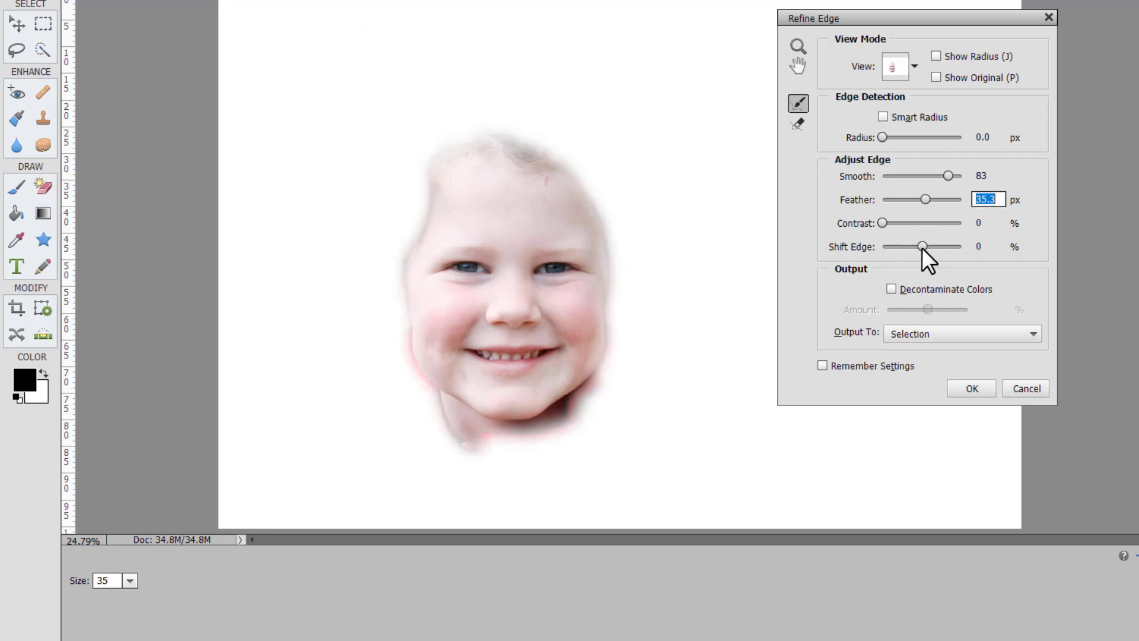
drag(921, 247, 962, 245)
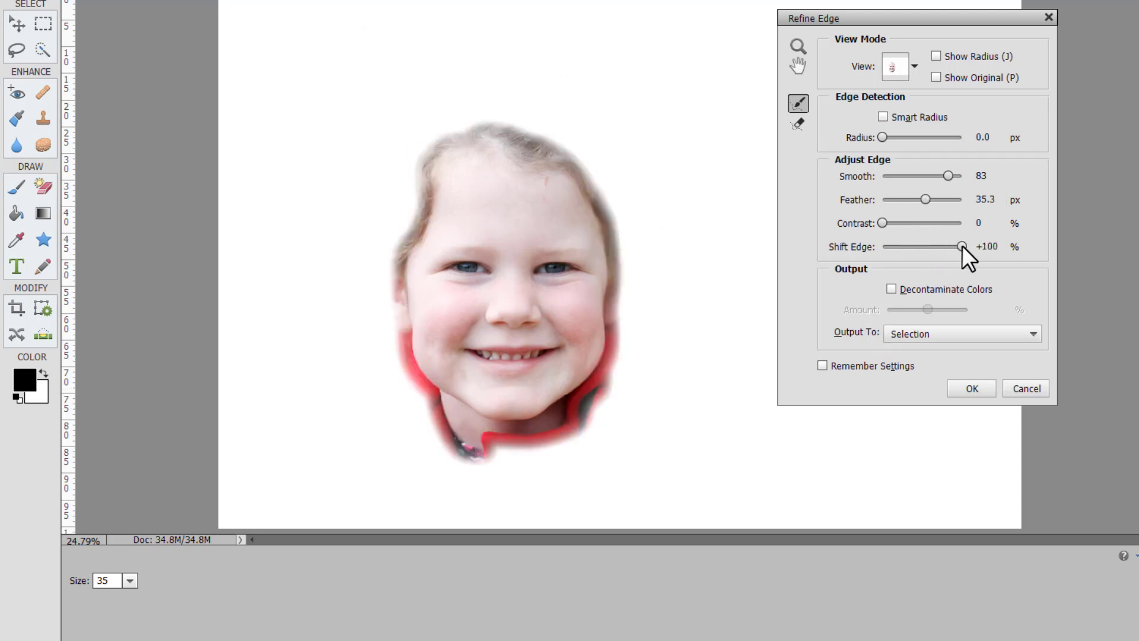
mouse_move(962, 246)
mouse_down()
mouse_move(819, 244)
mouse_move(939, 246)
mouse_up()
Toggle Decontaminate Colors on, off and on again, then cancel Refine Edge without applying
click(892, 289)
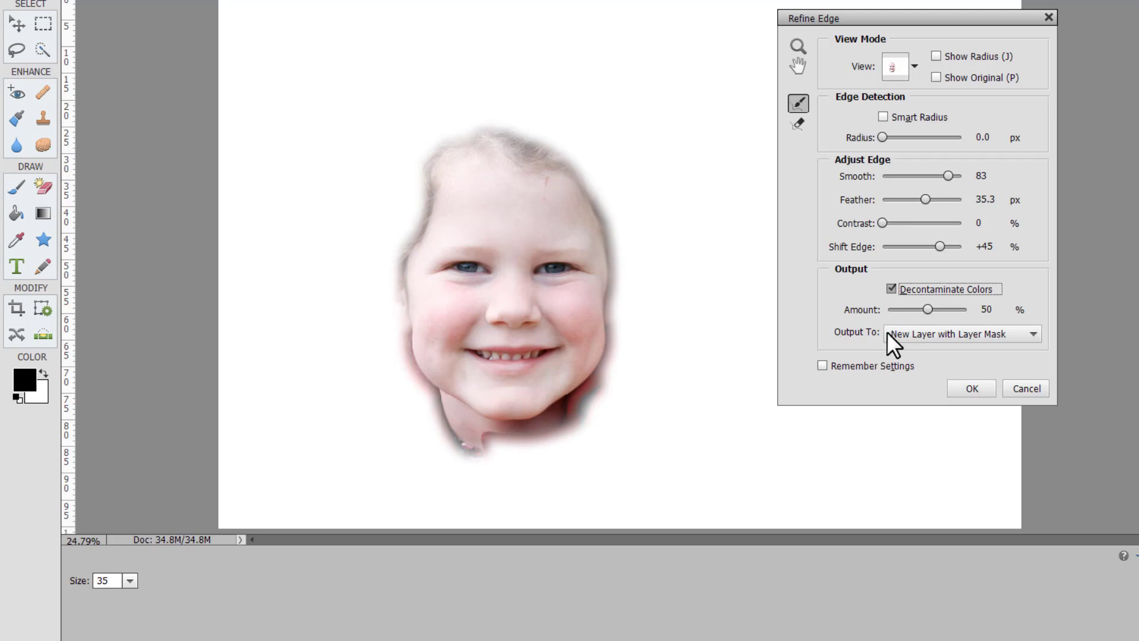
click(892, 289)
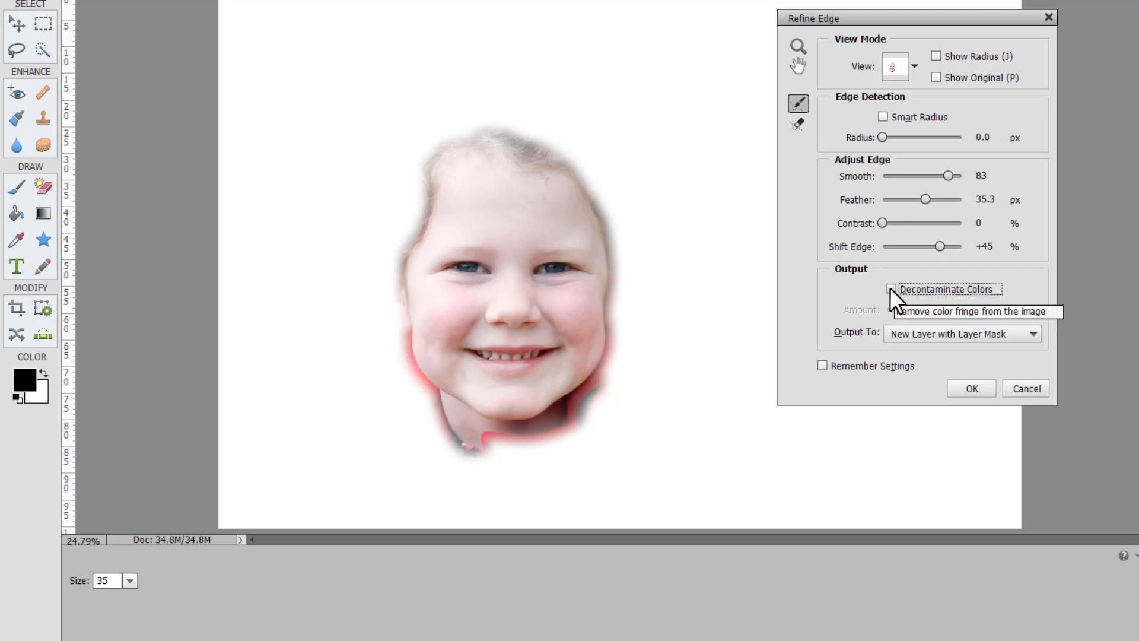
click(890, 289)
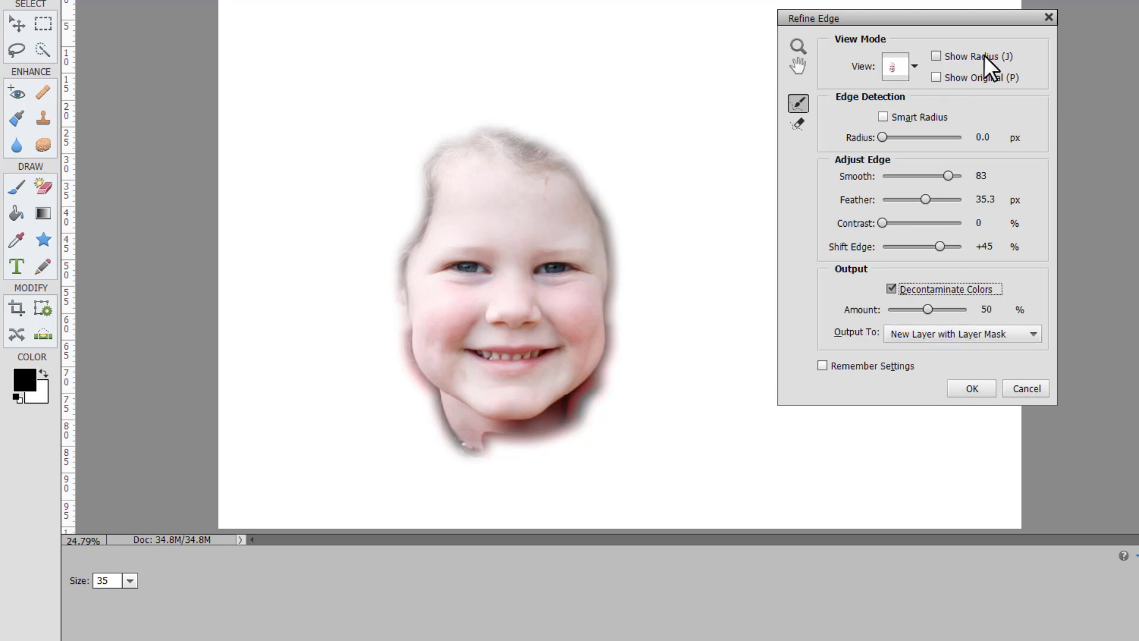
drag(984, 55, 959, 365)
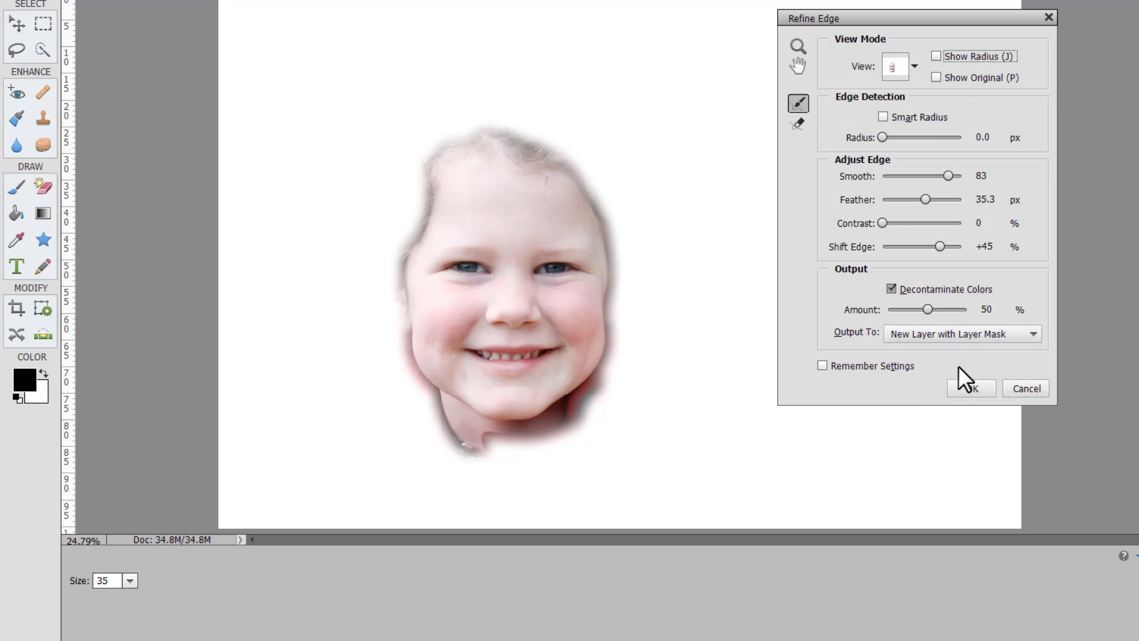
click(1028, 389)
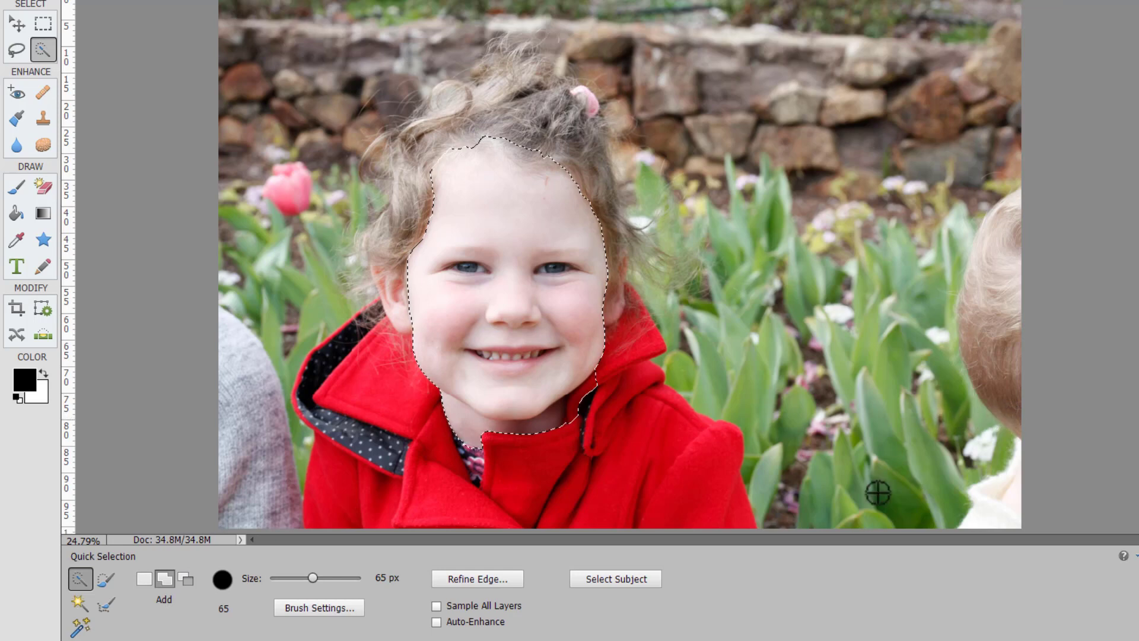
Clear the selection and spot-heal blemishes on the girl's forehead and cheek
key(ctrl+d)
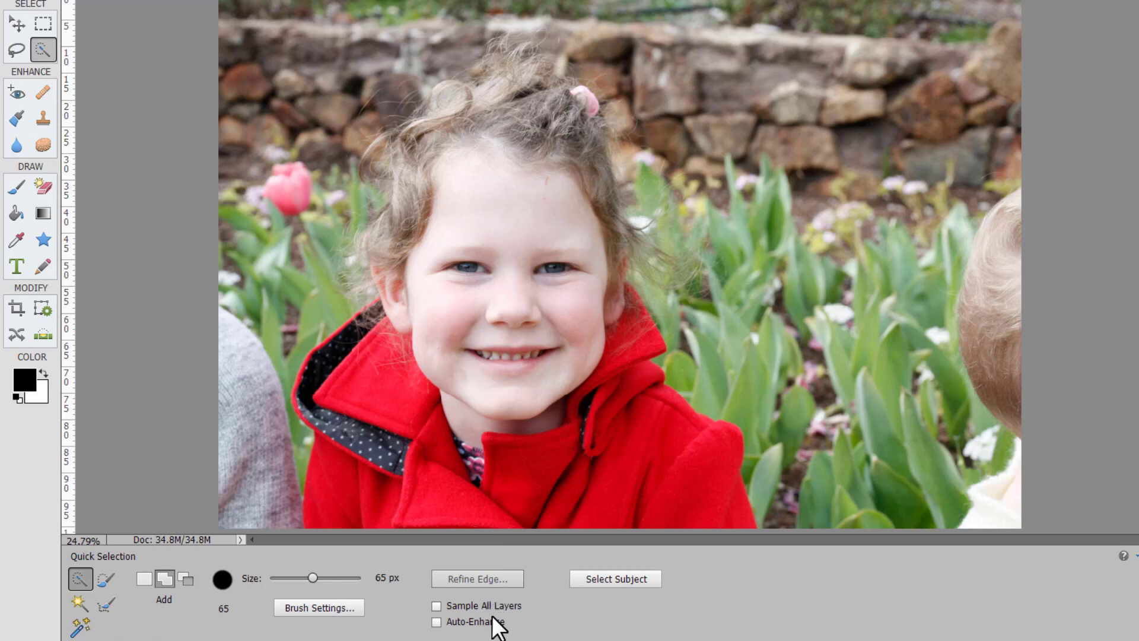
click(43, 93)
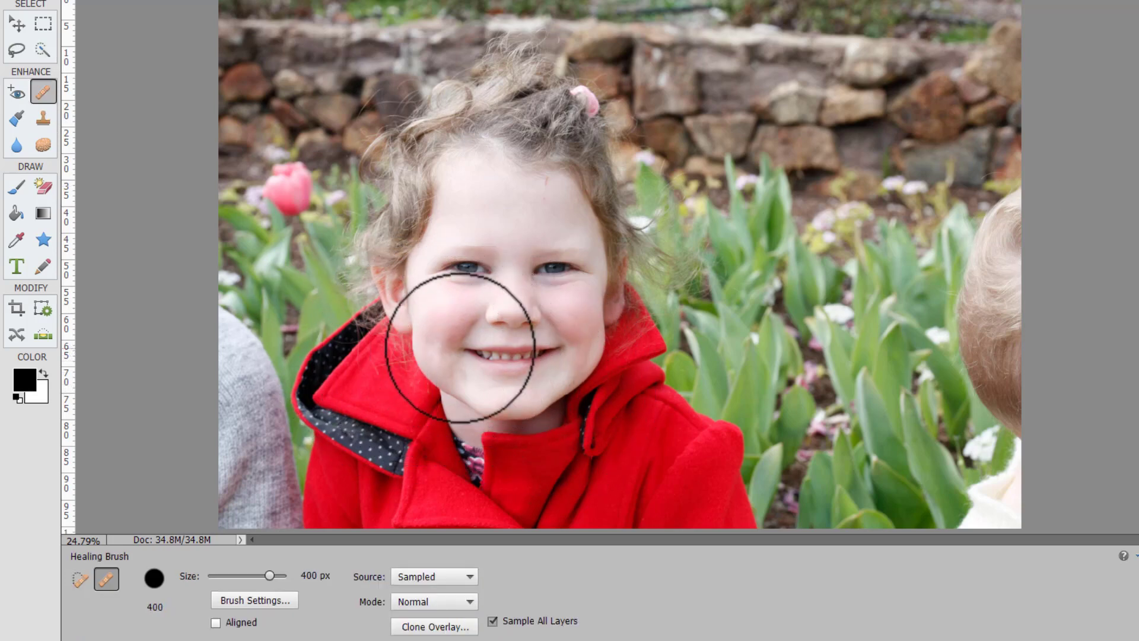
key(j)
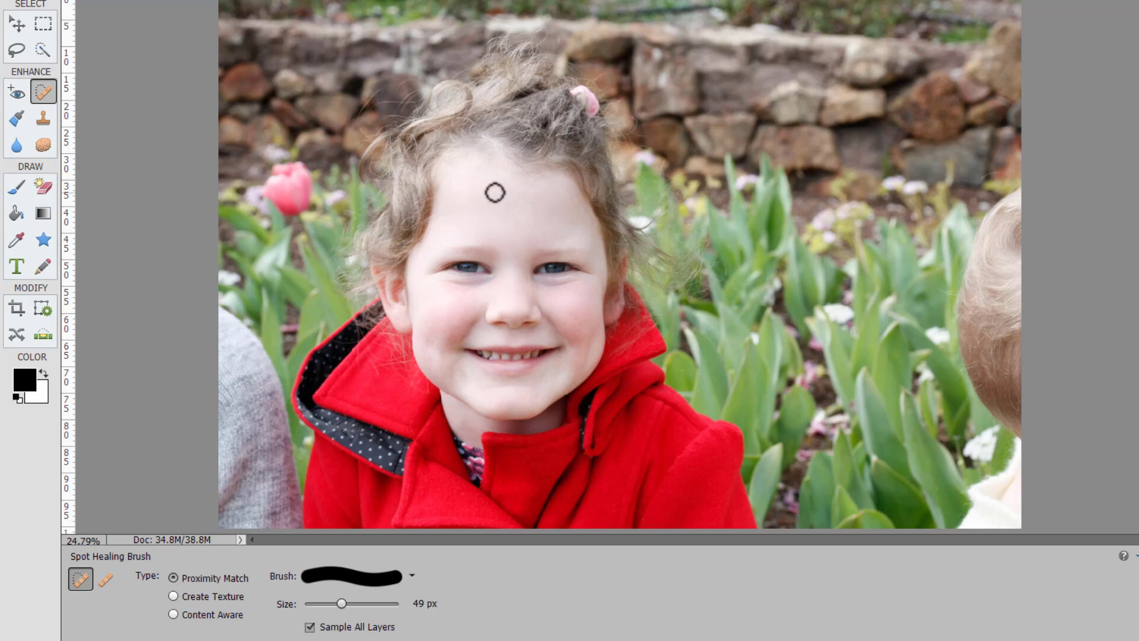
drag(535, 211, 495, 172)
drag(539, 353, 549, 380)
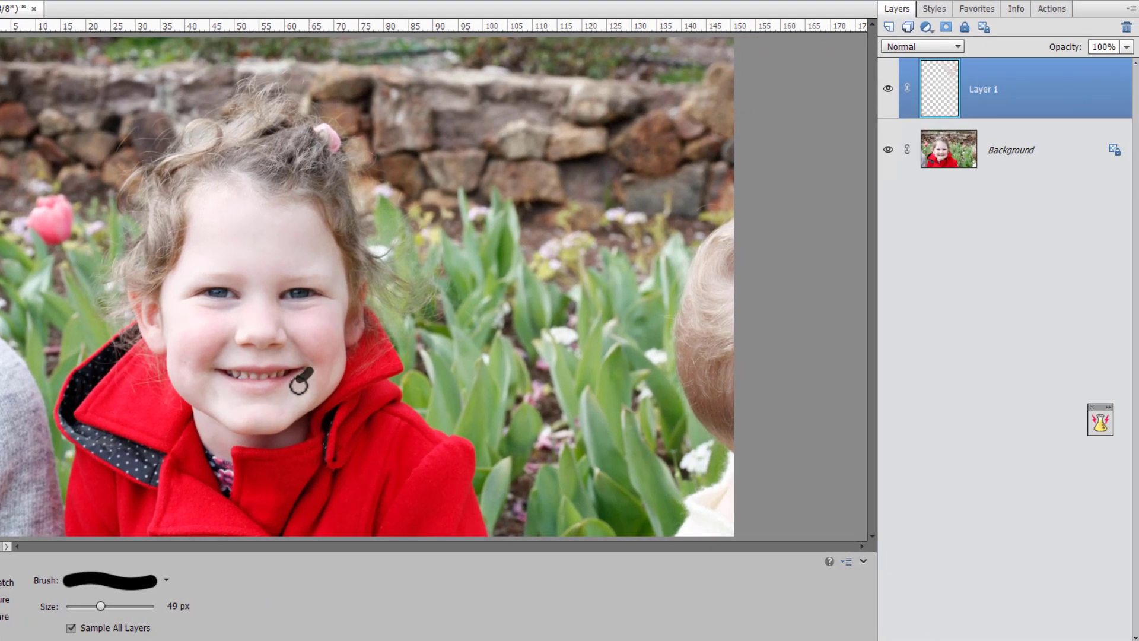
Add a new layer, test a Quick Selection of the face with Sample All Layers off, then deselect
click(888, 27)
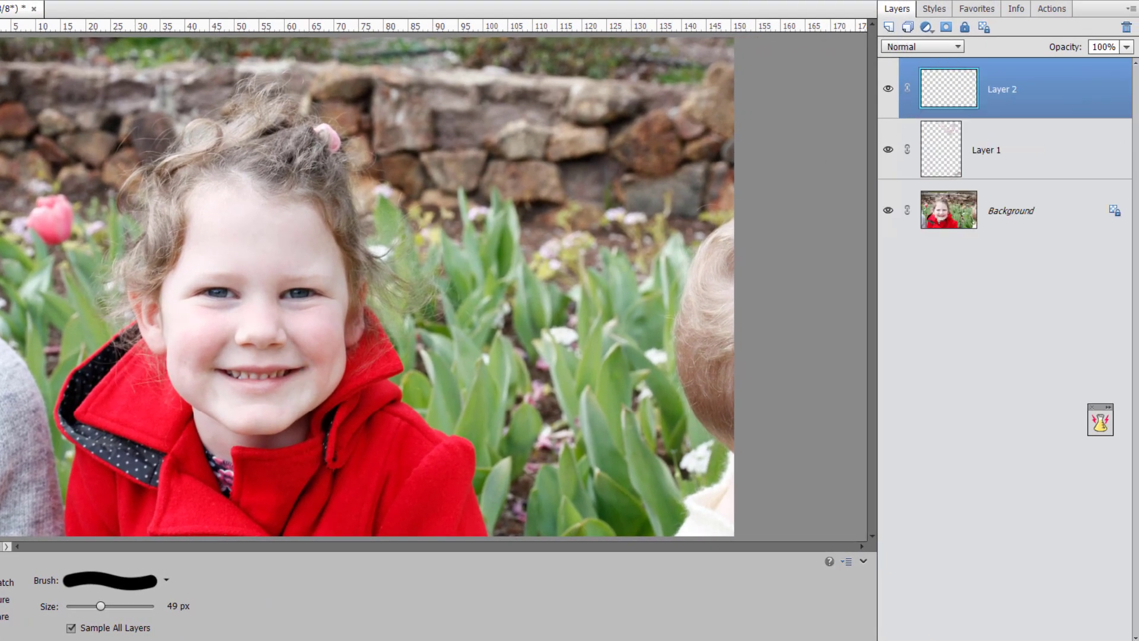
key(a)
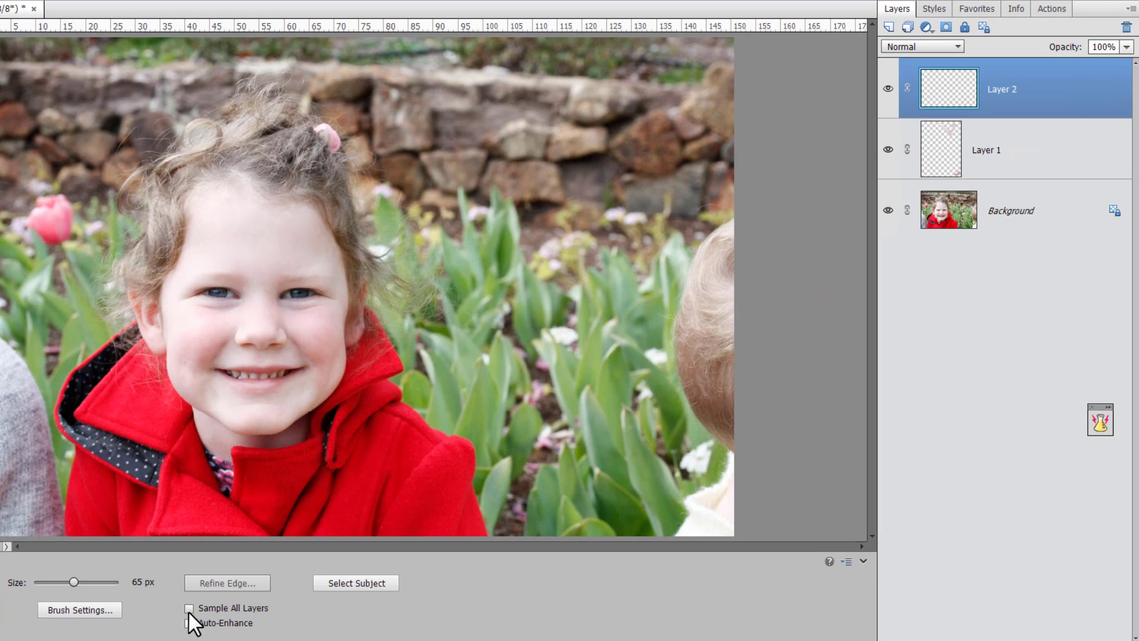
mouse_move(180, 241)
mouse_down()
mouse_move(219, 229)
mouse_move(326, 292)
mouse_move(295, 402)
mouse_move(232, 413)
mouse_move(256, 437)
mouse_move(310, 427)
mouse_up()
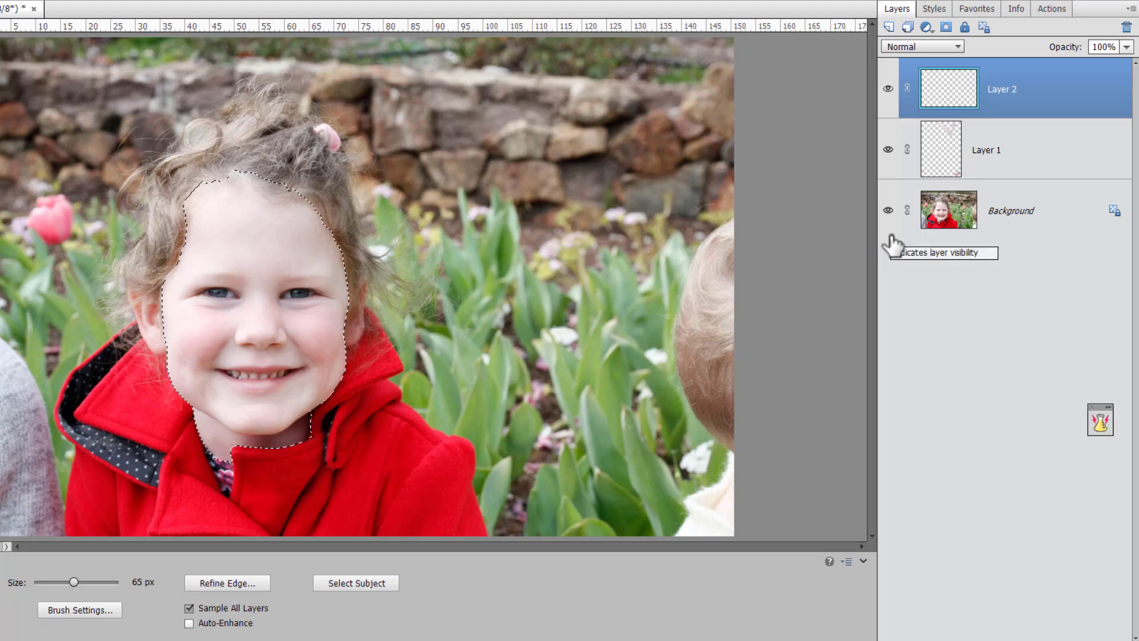
click(190, 608)
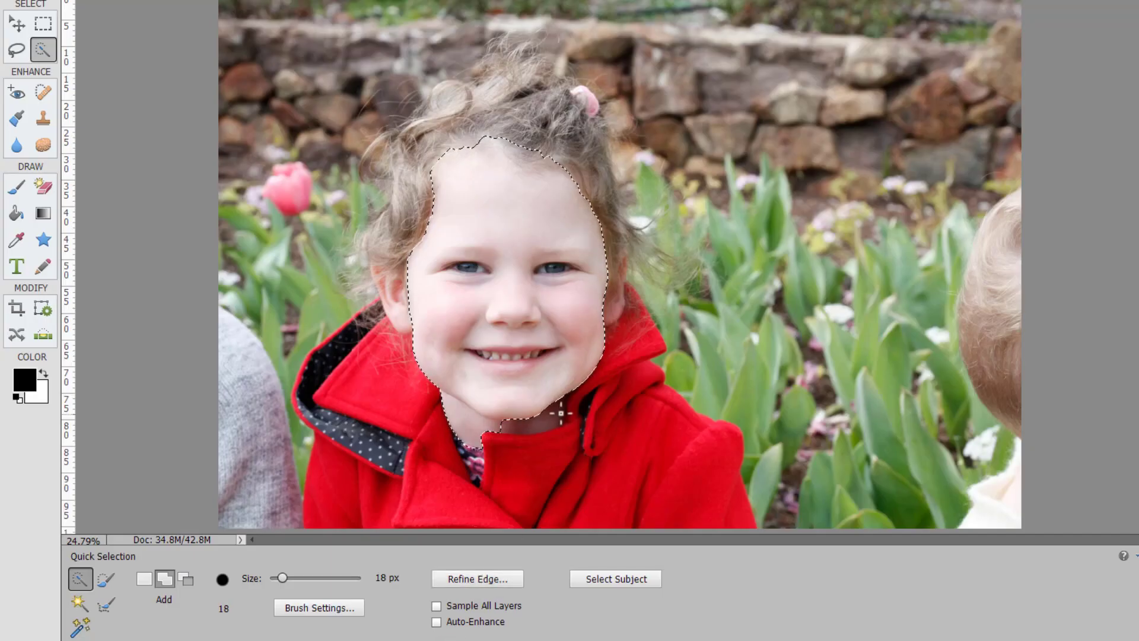
key(ctrl+d)
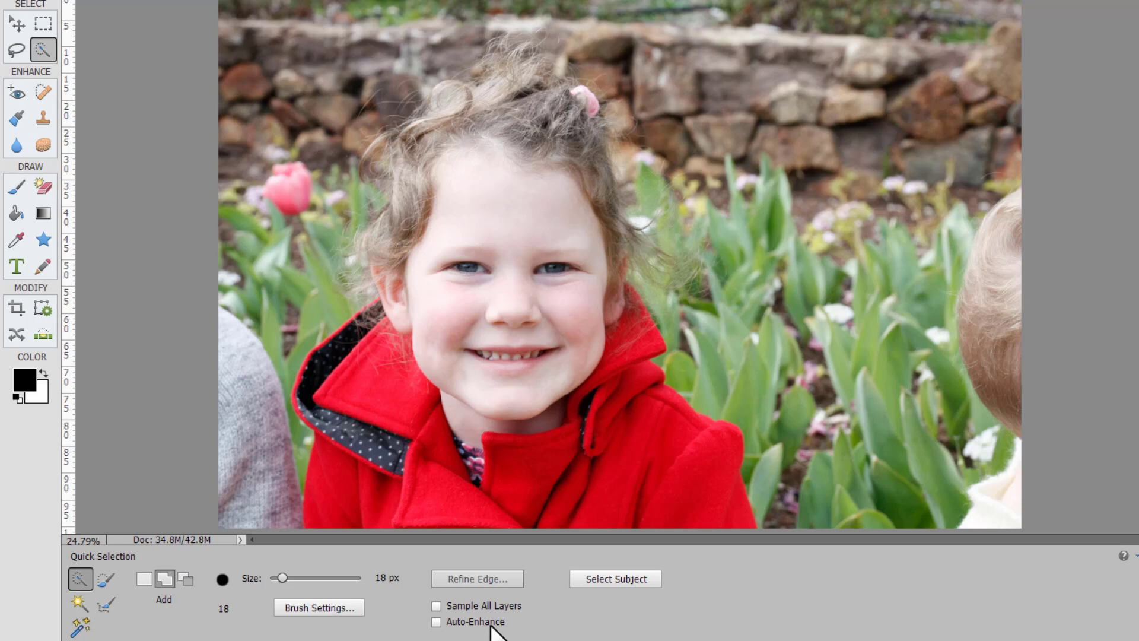
Select the girl with Select Subject, copy her to Layer 3, and toggle layer visibility to check it
click(604, 576)
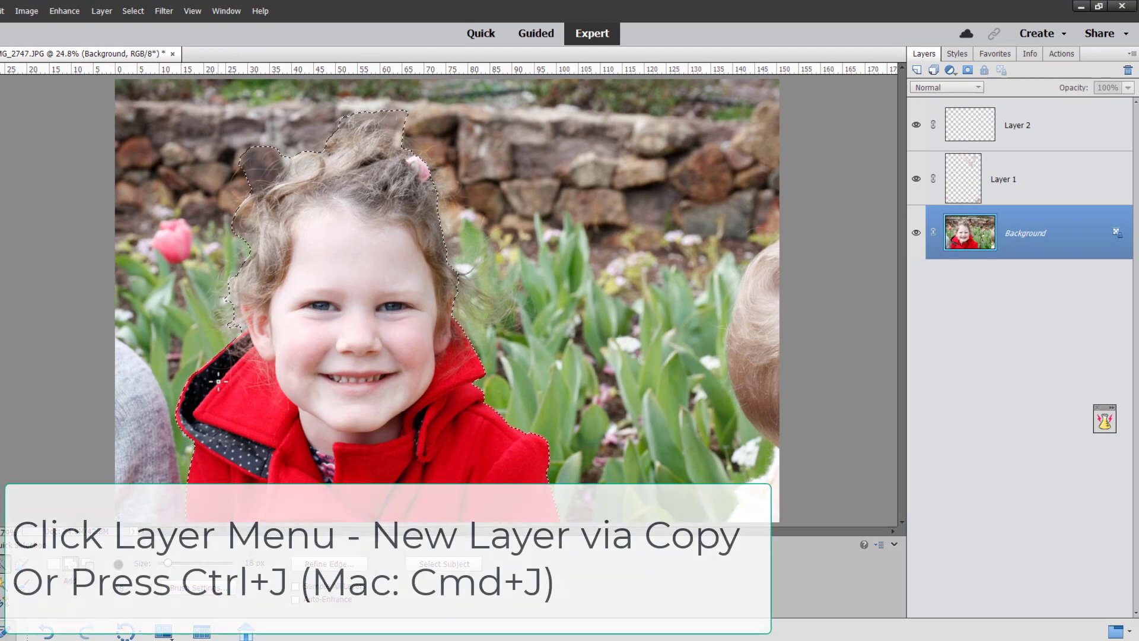
key(ctrl+j)
click(916, 178)
click(916, 125)
click(916, 286)
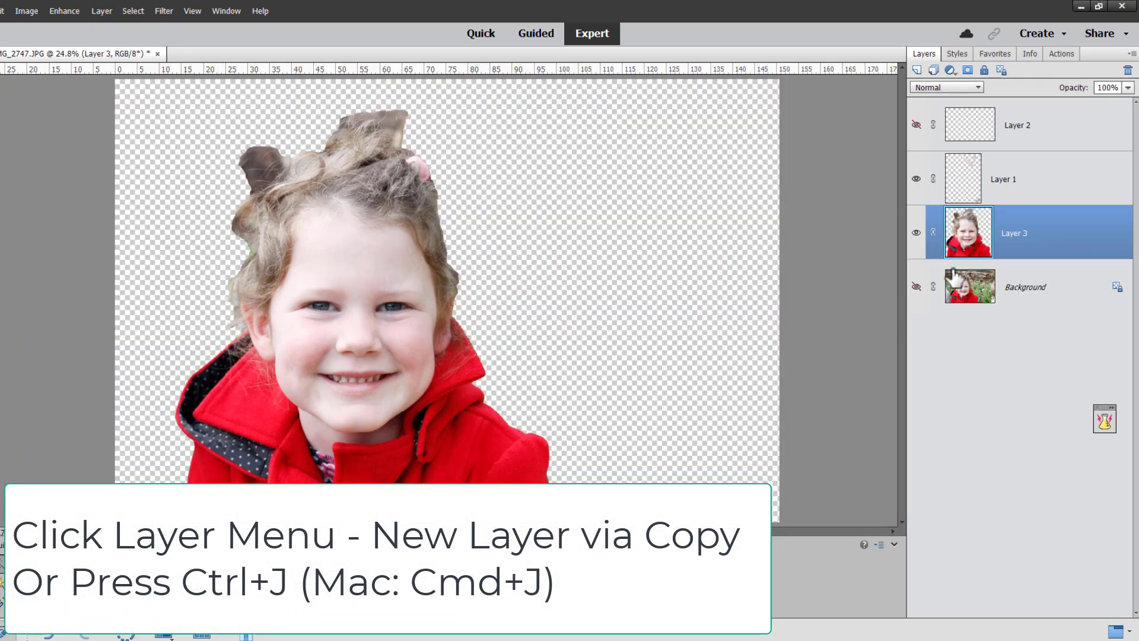
click(916, 178)
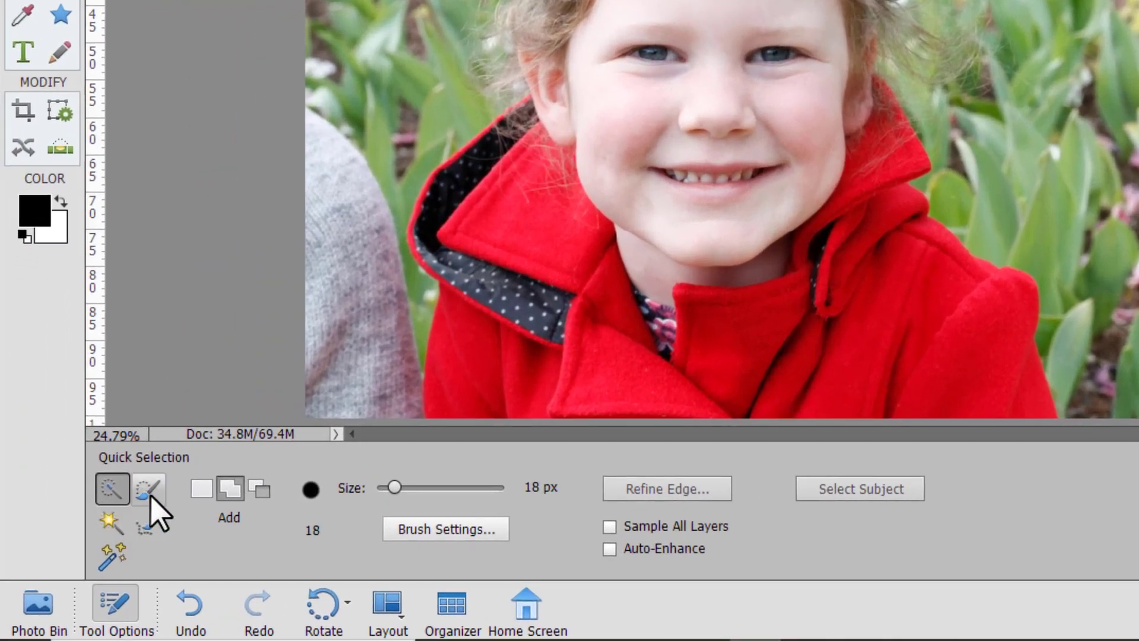
Paint a selection over the left cheek, forehead and left side of the face with a 70 px Selection Brush
click(147, 497)
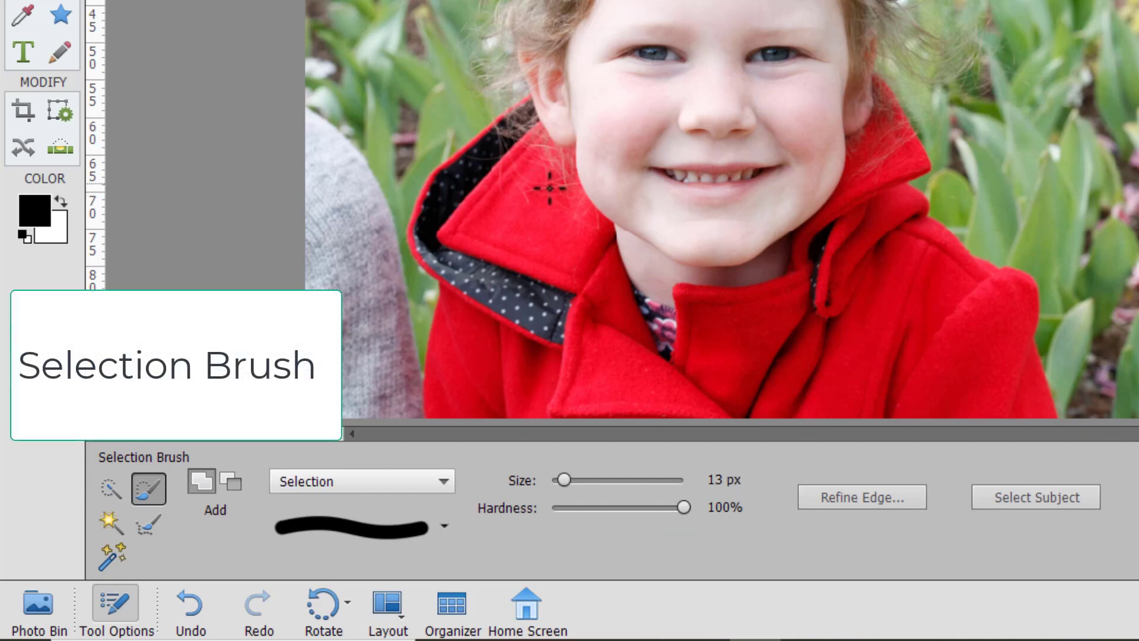
key(bracketright)
key(bracketright)
key(bracketright)
key(bracketright)
key(bracketright)
key(bracketright)
key(bracketright)
key(bracketright)
key(bracketright)
key(bracketright)
key(bracketright)
mouse_move(619, 162)
mouse_down()
mouse_move(630, 99)
mouse_move(628, 186)
mouse_move(612, 117)
mouse_move(607, 152)
mouse_move(608, 97)
mouse_move(603, 120)
mouse_move(585, 54)
mouse_move(595, 173)
mouse_move(631, 229)
mouse_move(727, 260)
mouse_up()
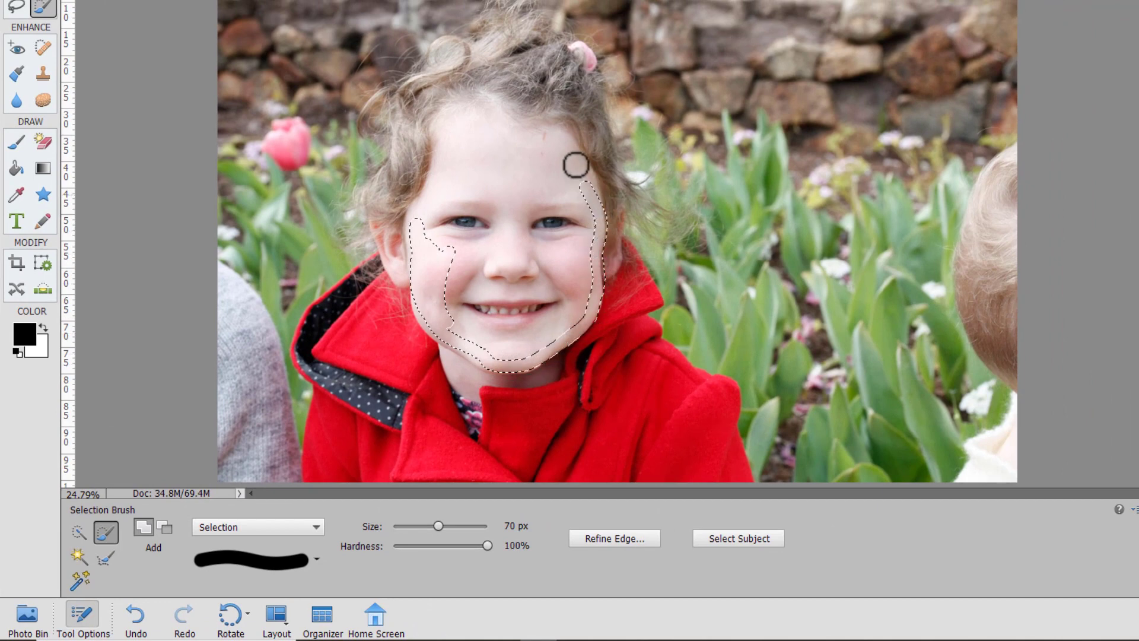
mouse_move(573, 159)
mouse_down()
mouse_move(463, 112)
mouse_move(442, 128)
mouse_move(419, 244)
mouse_up()
mouse_move(446, 137)
mouse_down()
mouse_move(460, 144)
mouse_move(448, 292)
mouse_up()
Add the right cheek, upper forehead, mouth and chin, then copy the face to a new layer
mouse_move(478, 337)
mouse_down()
mouse_move(484, 300)
mouse_move(493, 338)
mouse_move(509, 184)
mouse_move(528, 183)
mouse_move(548, 296)
mouse_move(566, 215)
mouse_move(590, 274)
mouse_up()
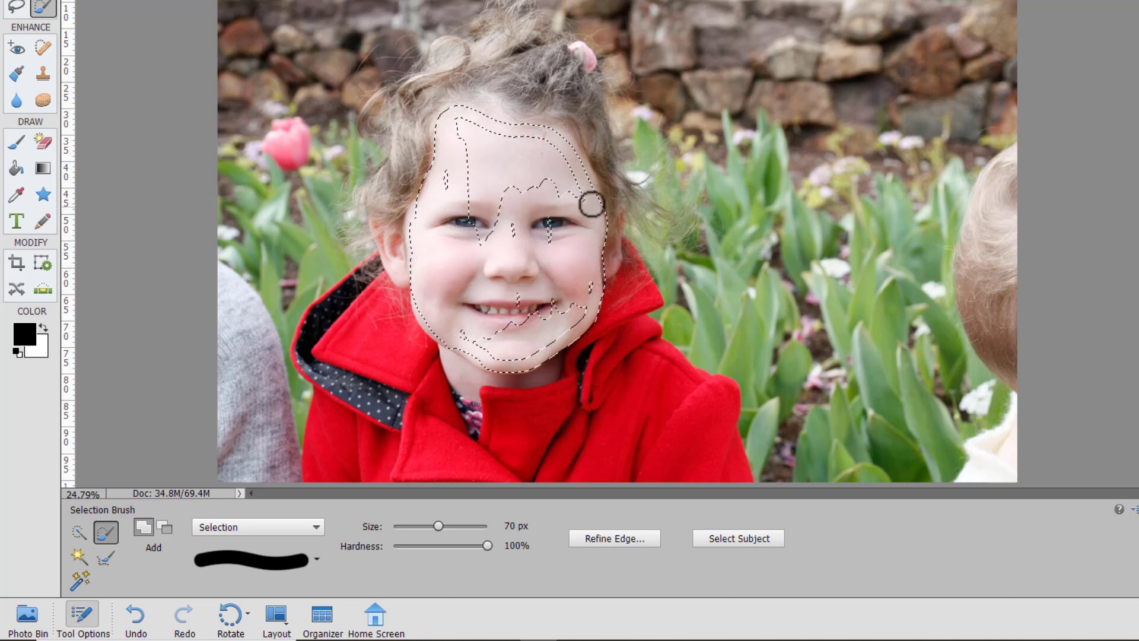
mouse_move(591, 205)
mouse_down()
mouse_move(554, 153)
mouse_move(577, 208)
mouse_move(566, 164)
mouse_move(534, 132)
mouse_move(539, 202)
mouse_move(502, 161)
mouse_move(544, 150)
mouse_up()
mouse_move(523, 305)
mouse_down()
mouse_move(565, 341)
mouse_move(511, 335)
mouse_up()
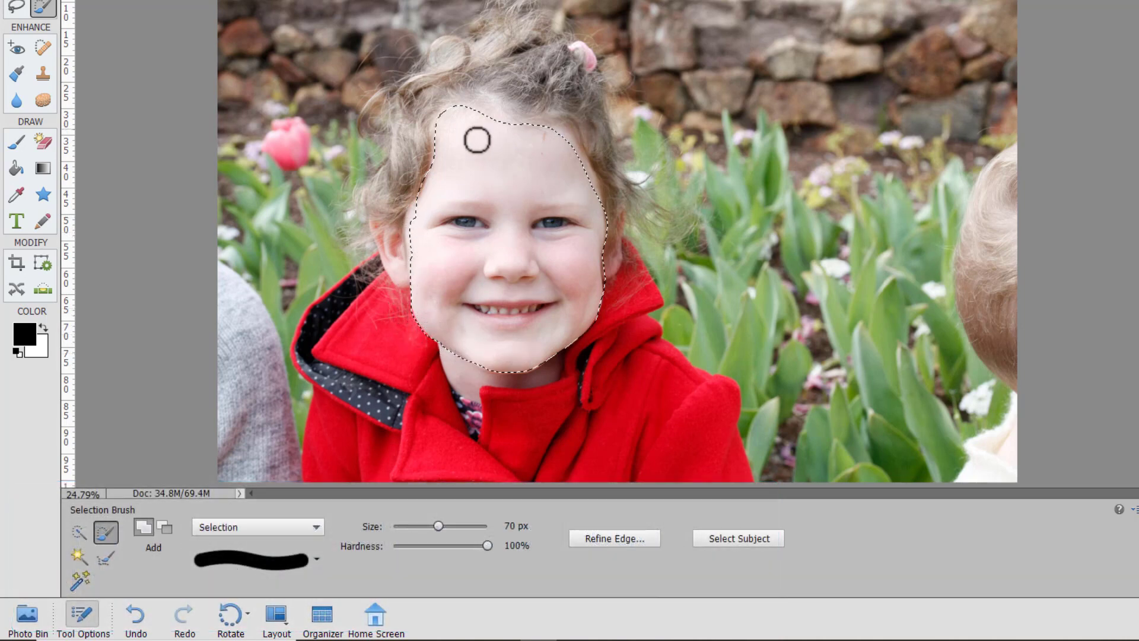
key(ctrl+j)
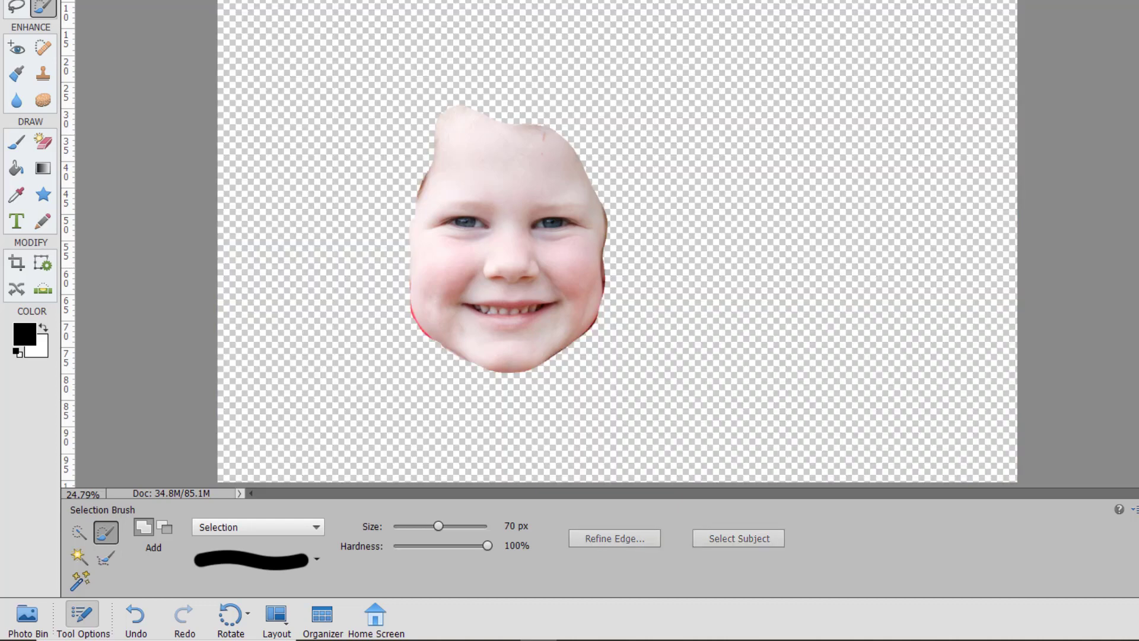
click(86, 566)
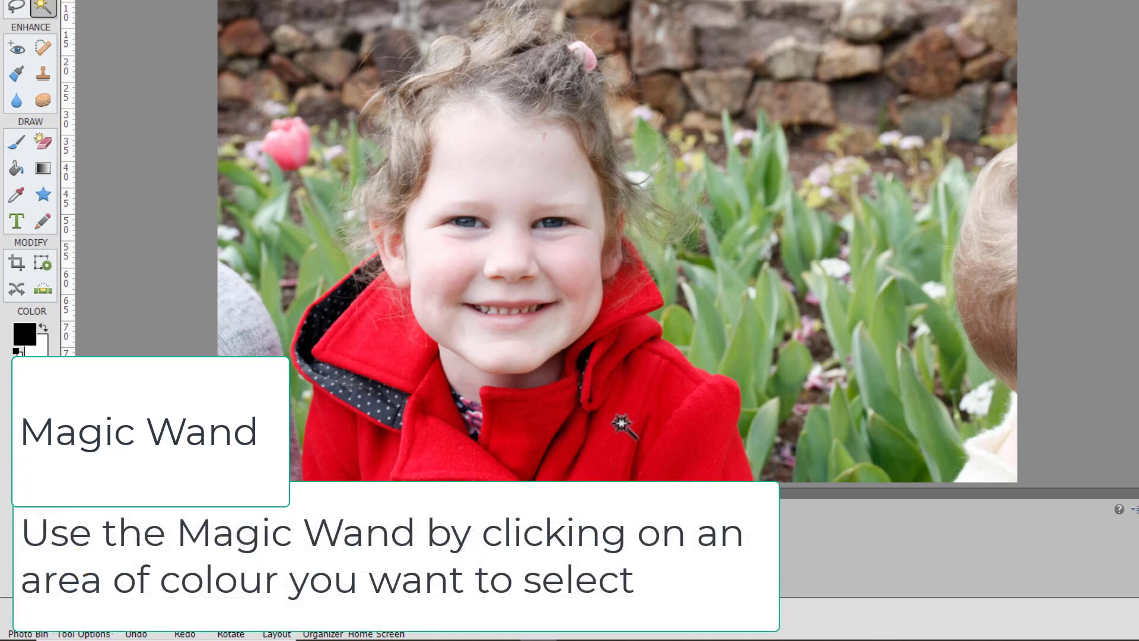
Test Magic Wand selections on the red coat at tolerance 217, then set Add mode at tolerance 55 and deselect
click(574, 444)
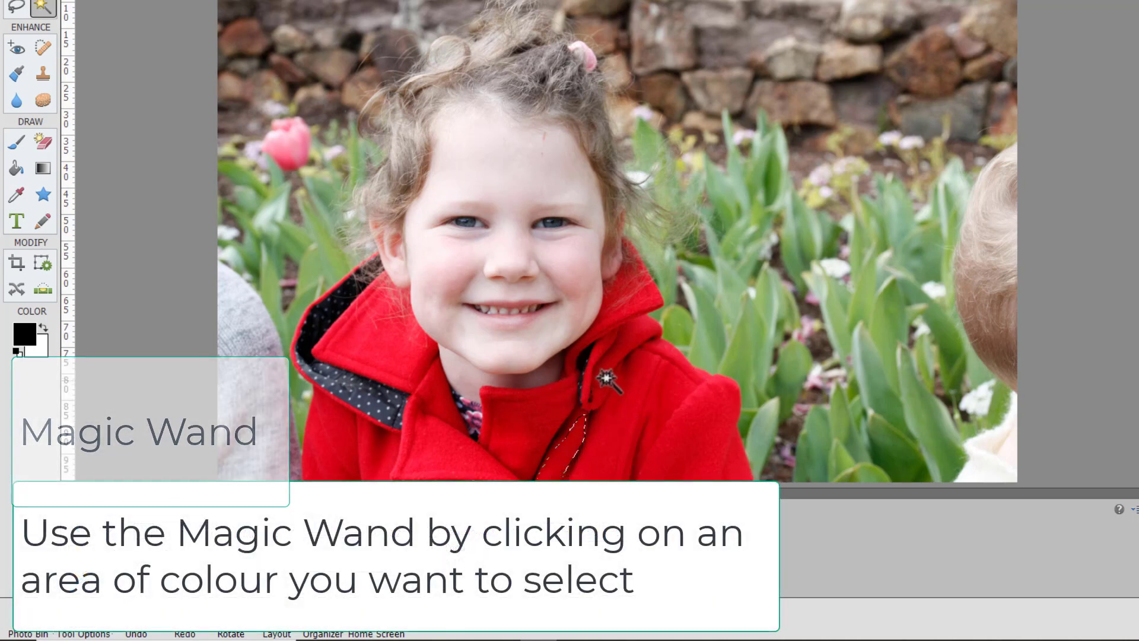
click(530, 420)
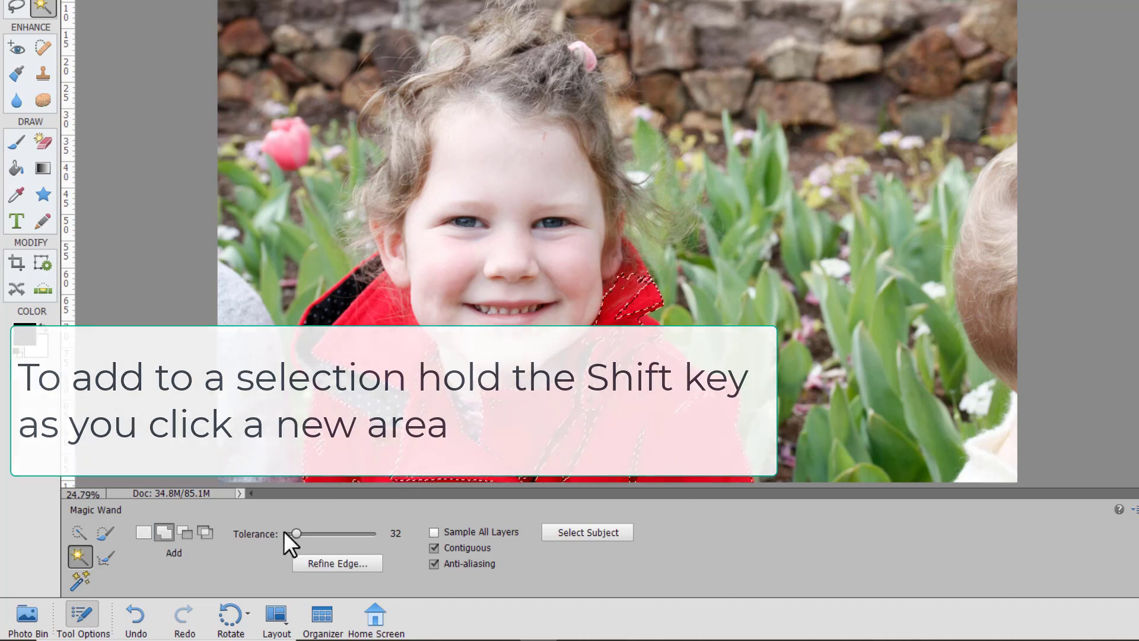
drag(302, 536, 363, 533)
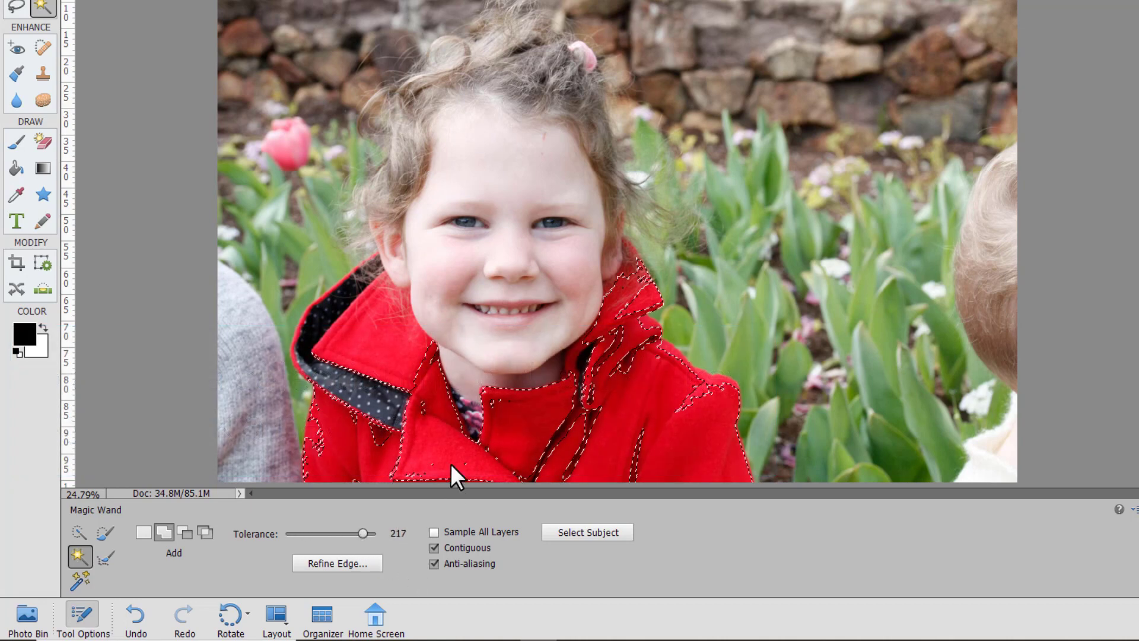
click(552, 472)
drag(362, 534, 303, 535)
key(ctrl+d)
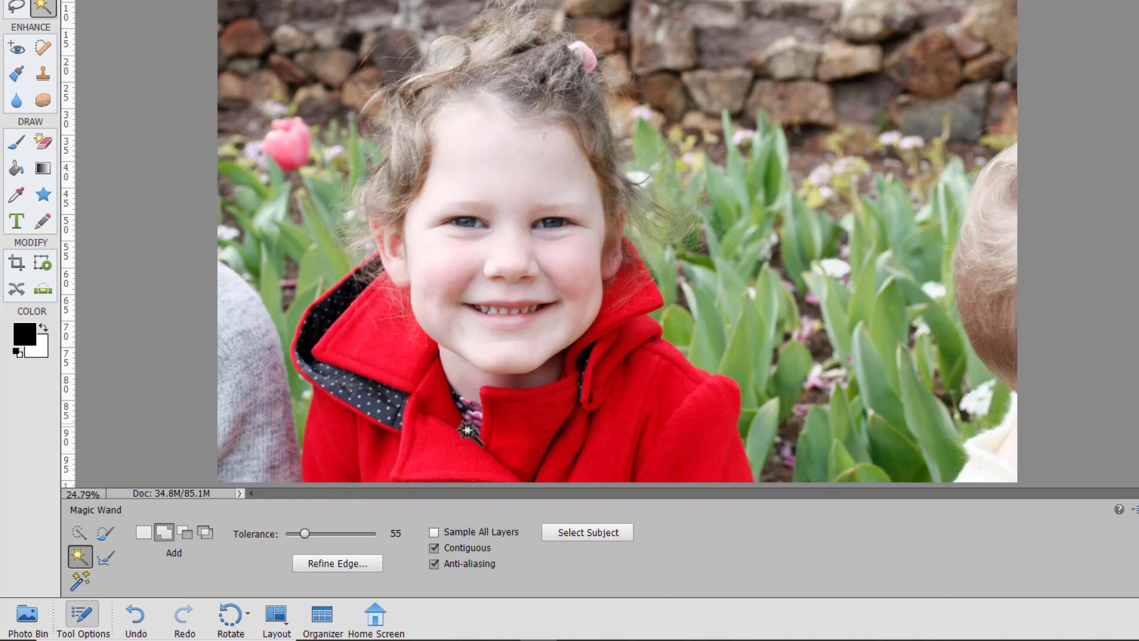
Magic Wand-select the coat's left side, centre front, right side and seams, then copy it to a new layer
click(423, 433)
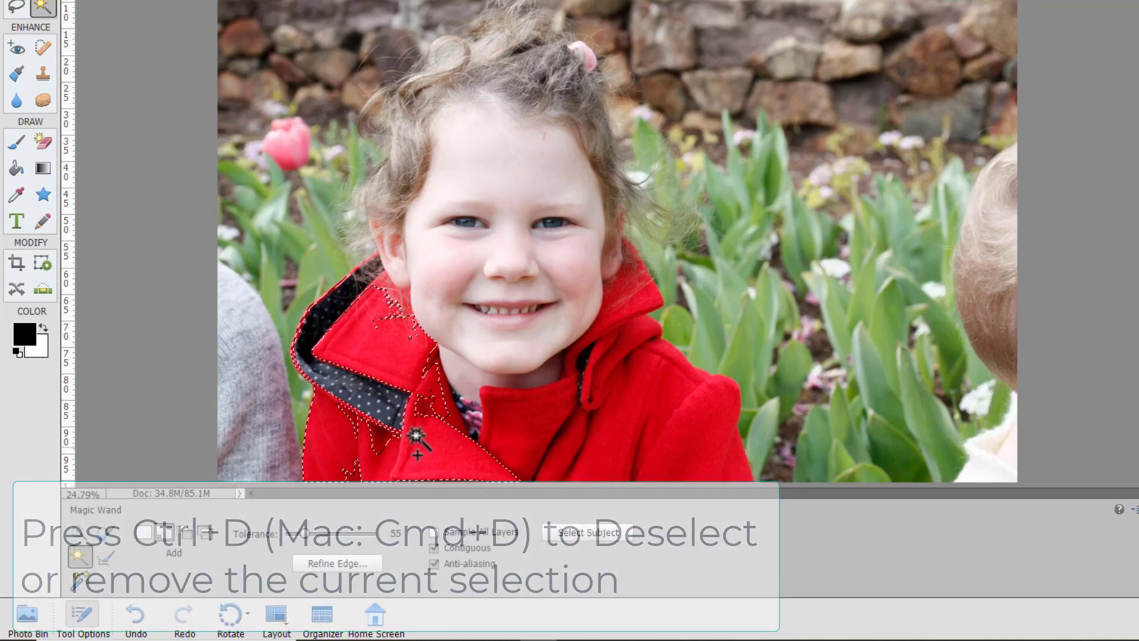
click(522, 427)
click(700, 436)
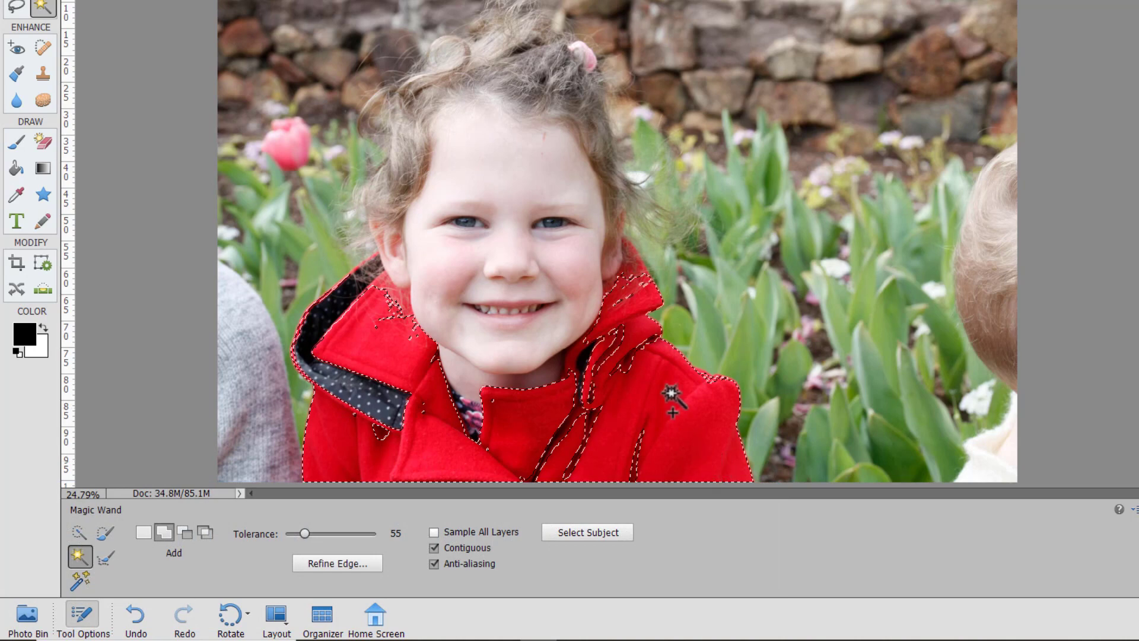
click(619, 347)
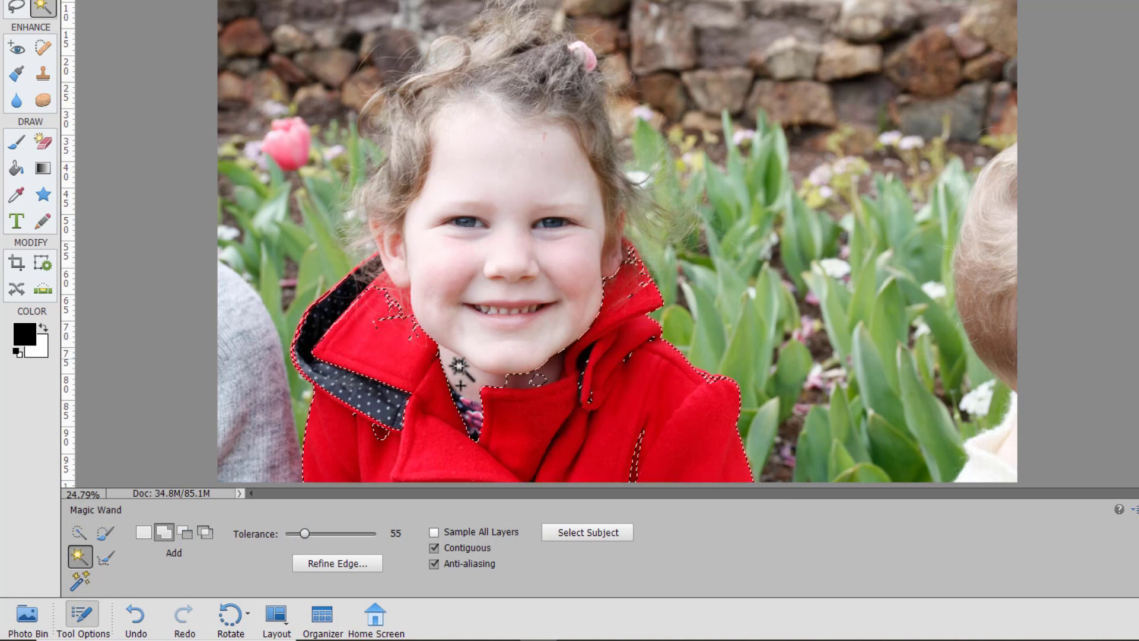
key(ctrl+d)
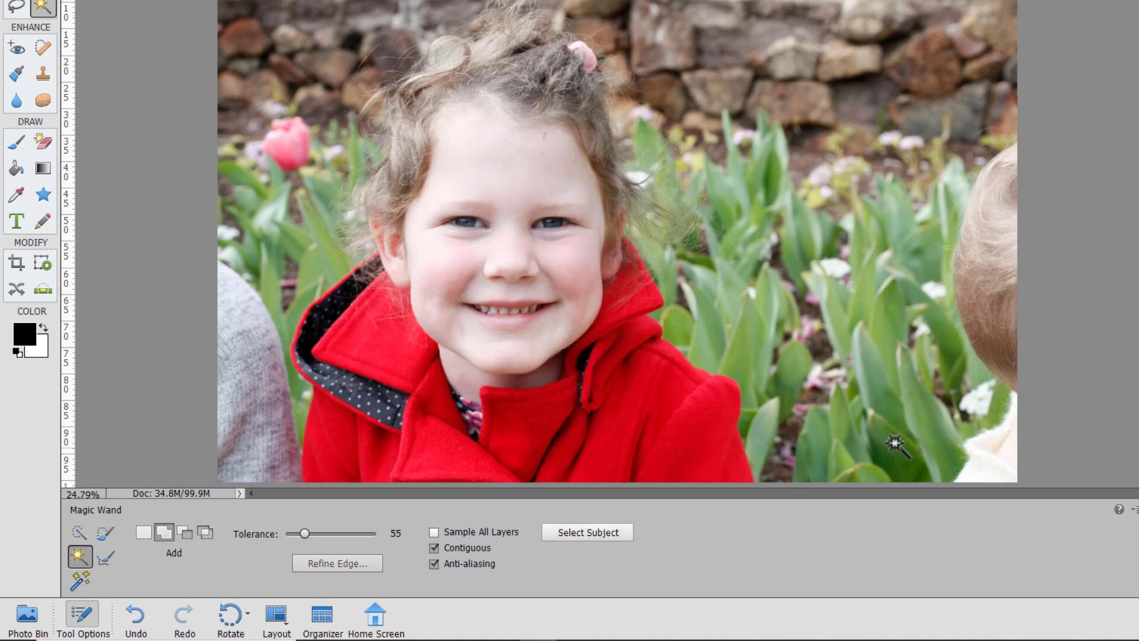
key(Delete)
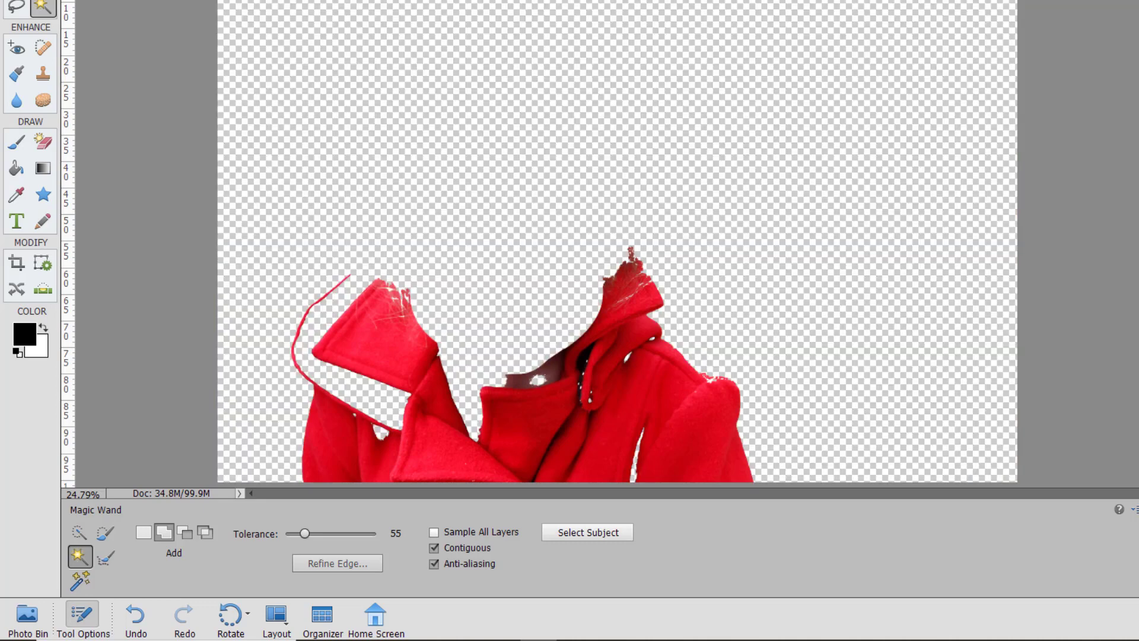
key(ctrl+z)
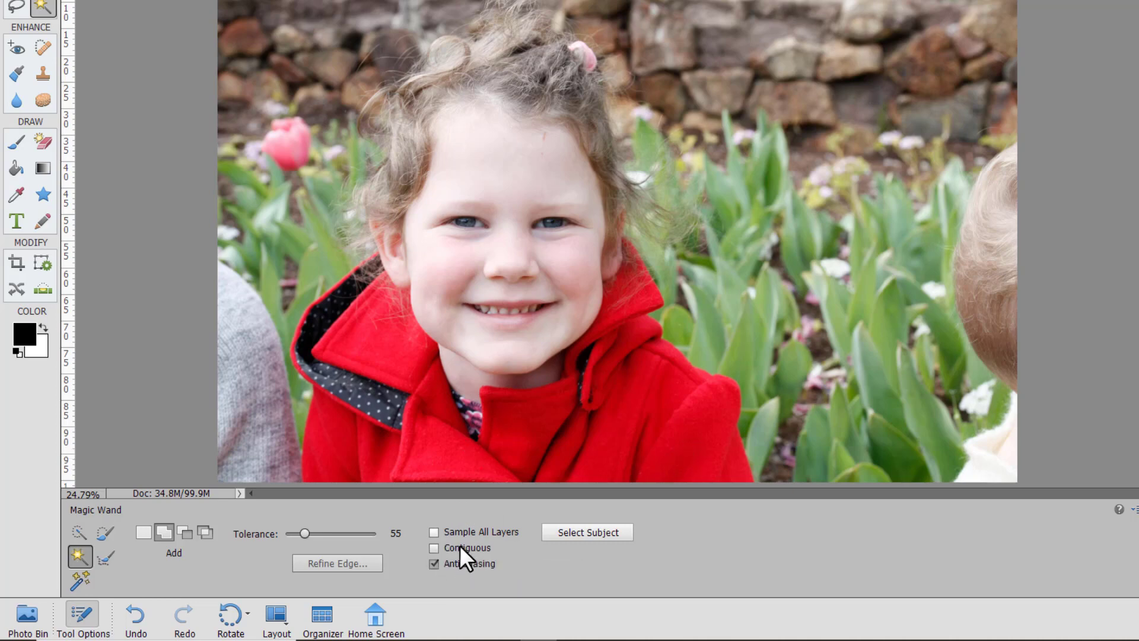
Turn off Contiguous and reselect the coat to catch every red area, including the pink tulip
click(712, 466)
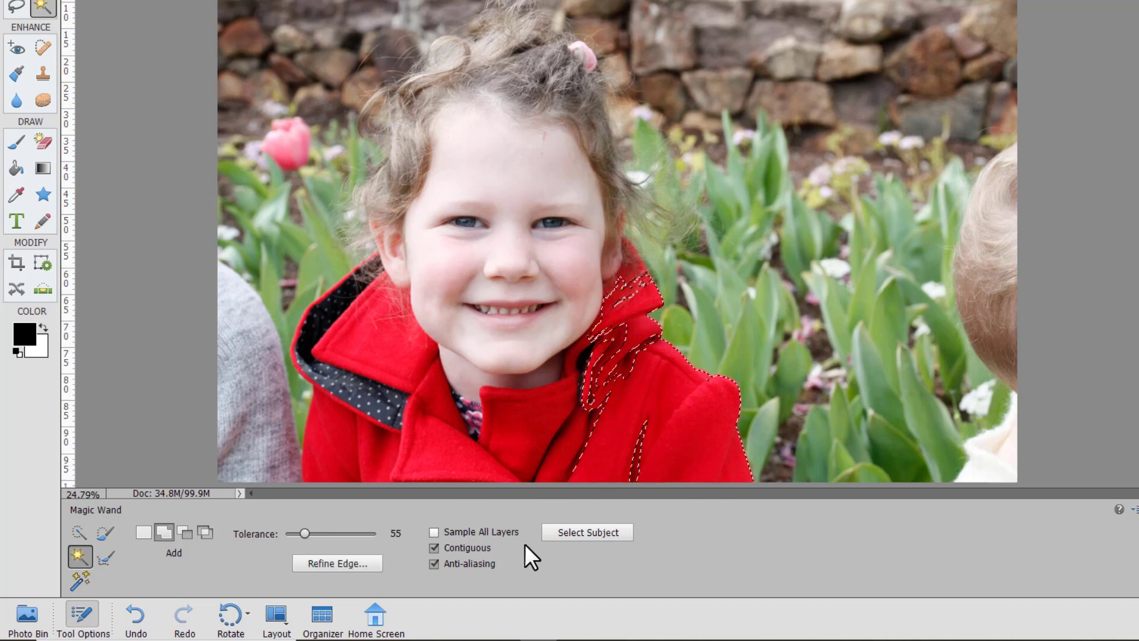
click(443, 547)
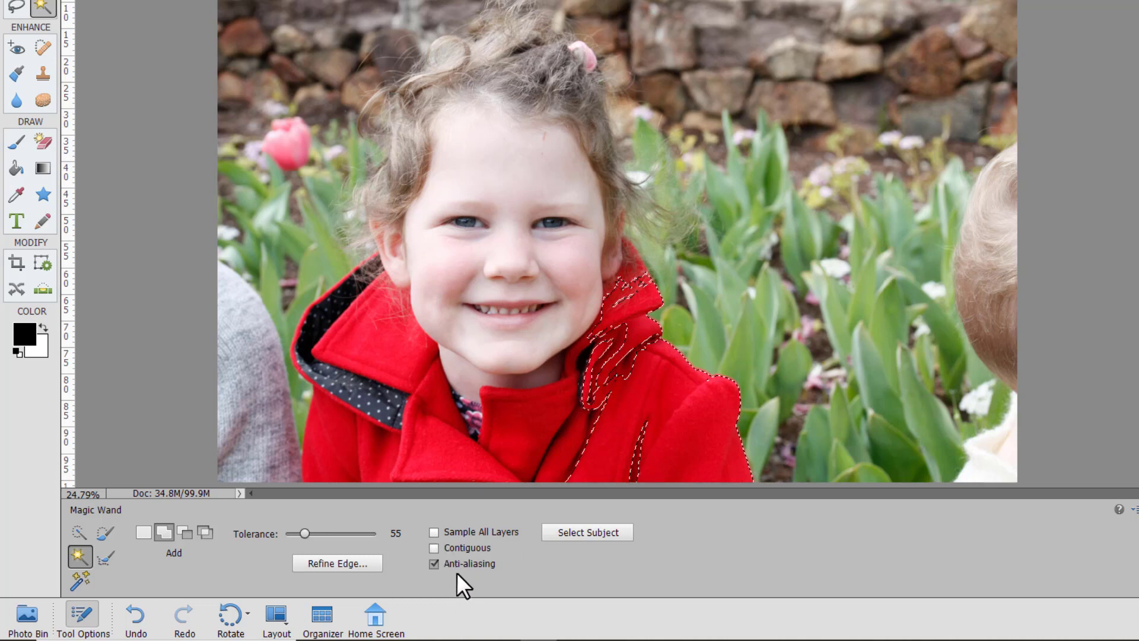
key(ctrl+d)
click(692, 456)
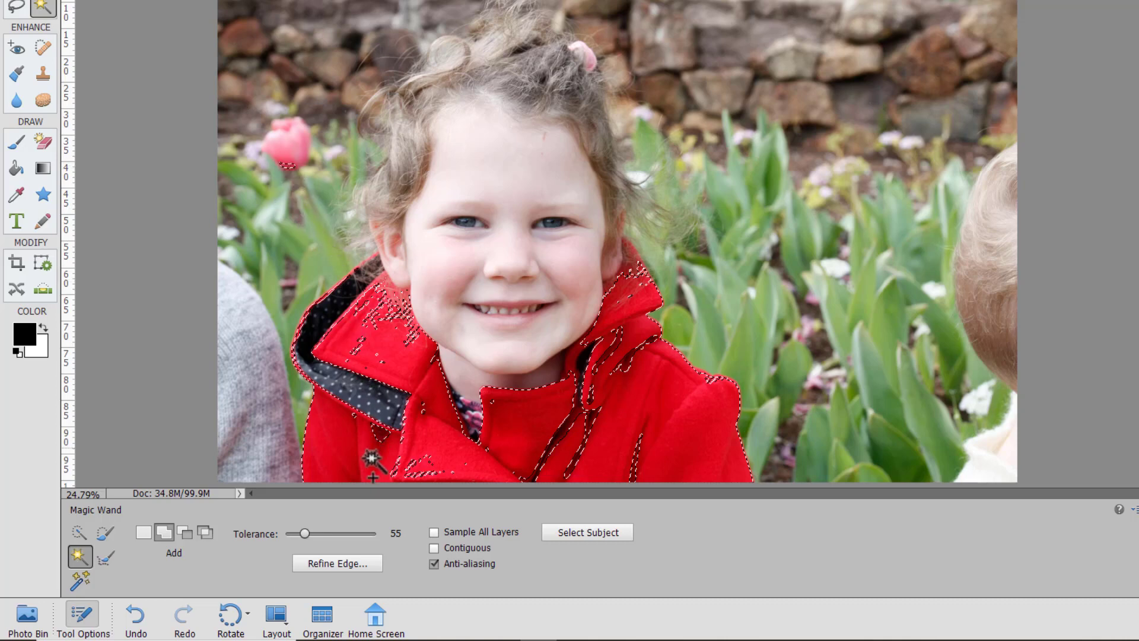
With the Refine Selection Brush, load Layer 3's outline as the selection and add the hair at the top
click(104, 558)
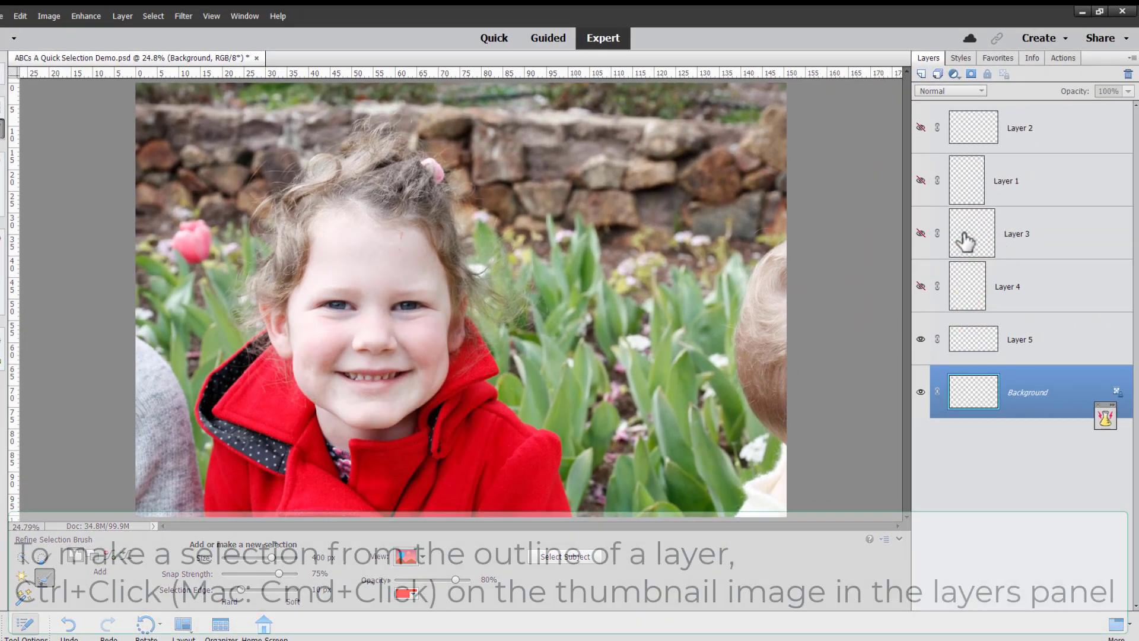
ctrl+click(969, 252)
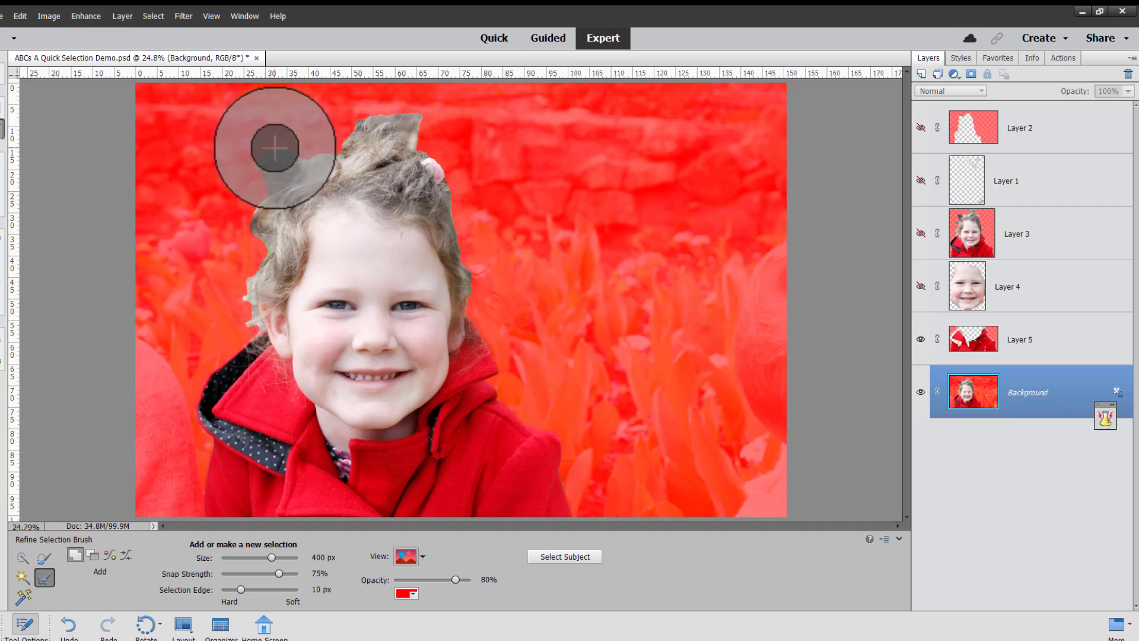
click(275, 147)
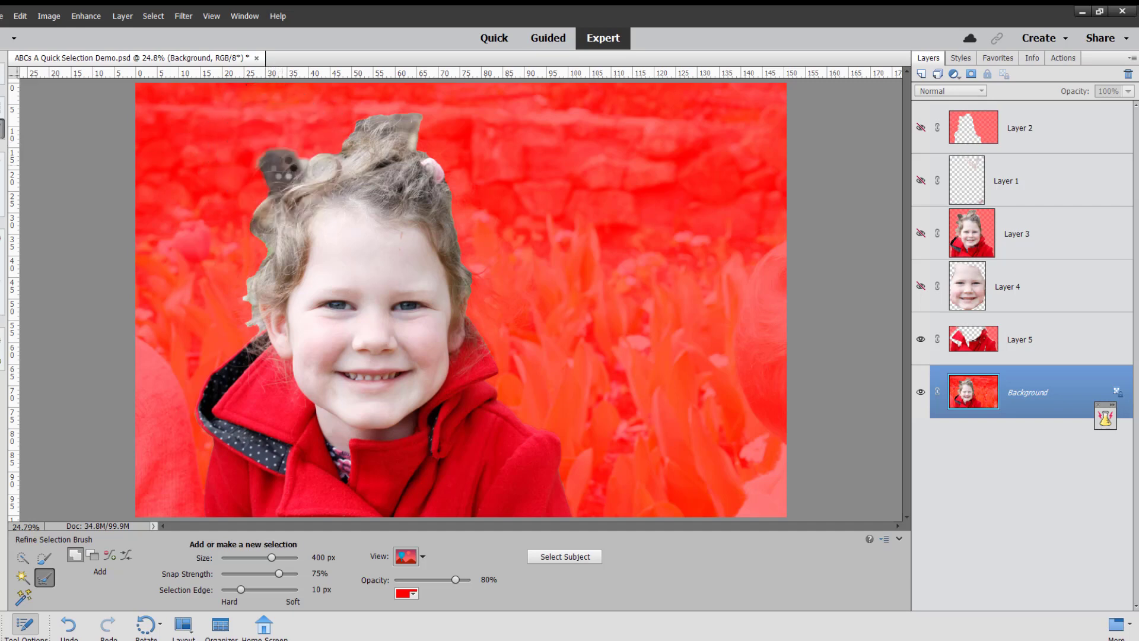
Smooth the selection edge along the left and top hair, undoing a stray stroke over the top-left hair
key(alt)
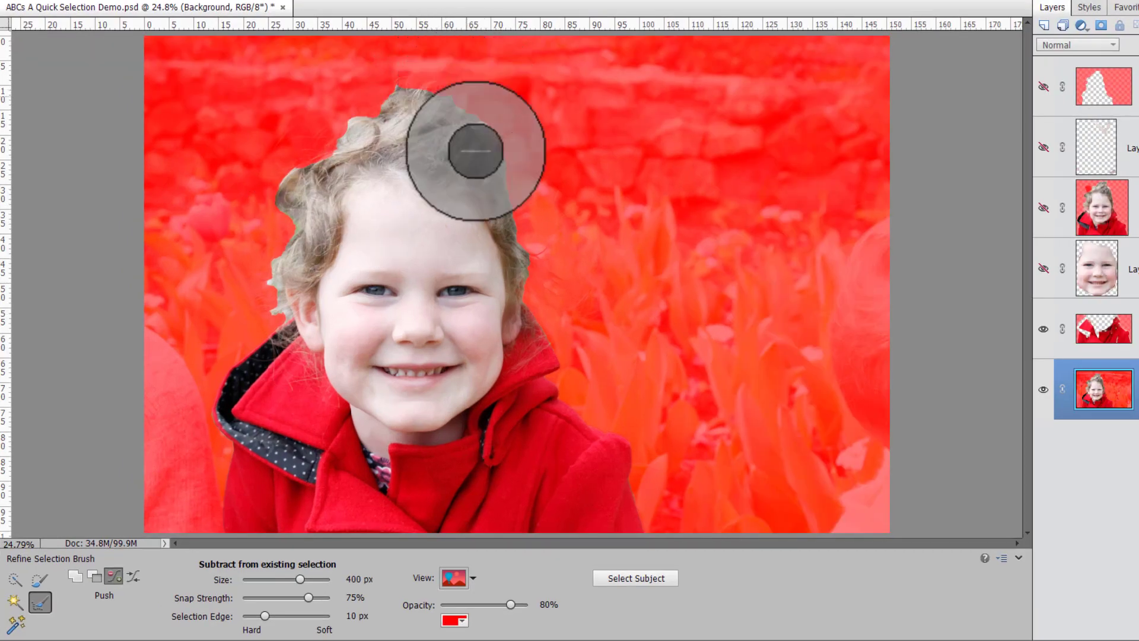
click(132, 576)
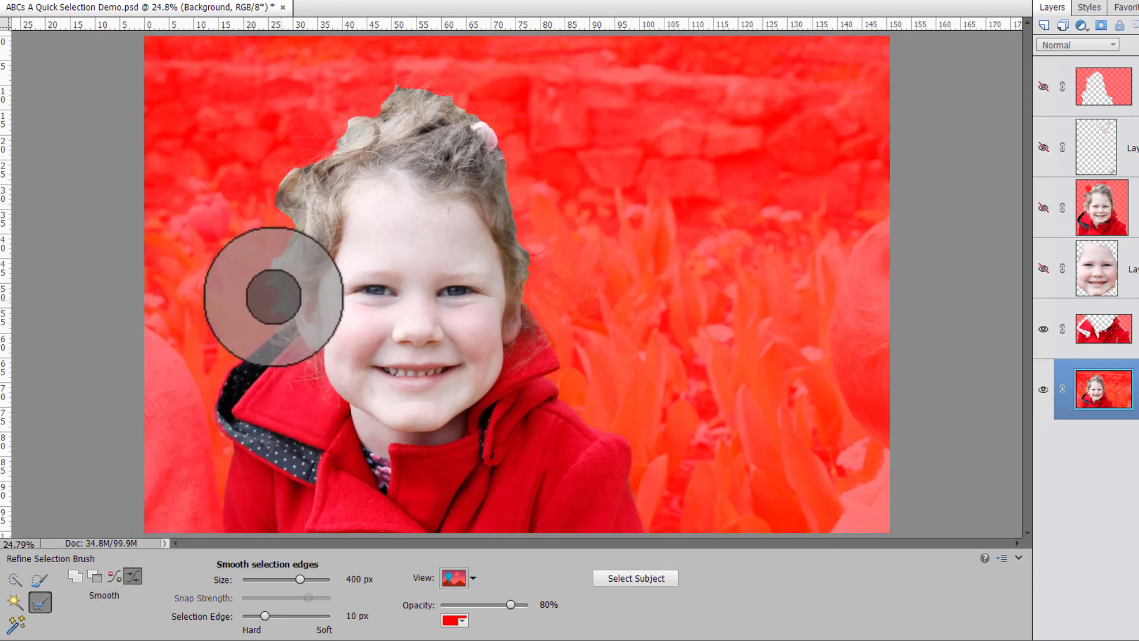
mouse_move(272, 295)
mouse_down()
mouse_move(302, 174)
mouse_move(344, 129)
mouse_move(385, 123)
mouse_move(400, 99)
mouse_move(439, 104)
mouse_move(484, 131)
mouse_move(552, 344)
mouse_up()
key(a)
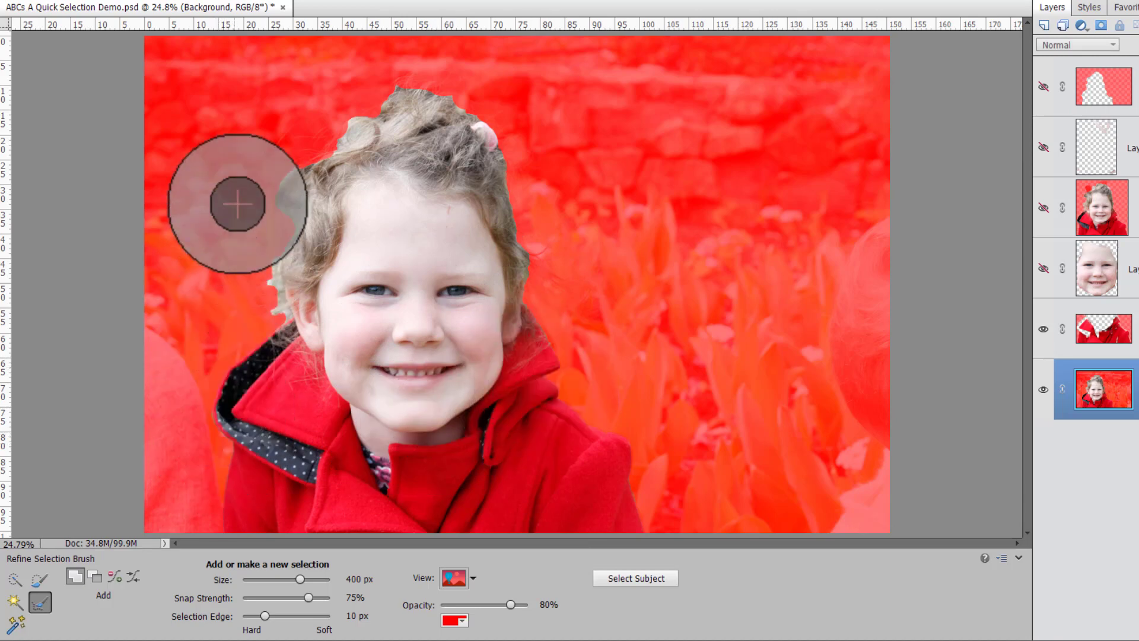
drag(295, 115, 200, 101)
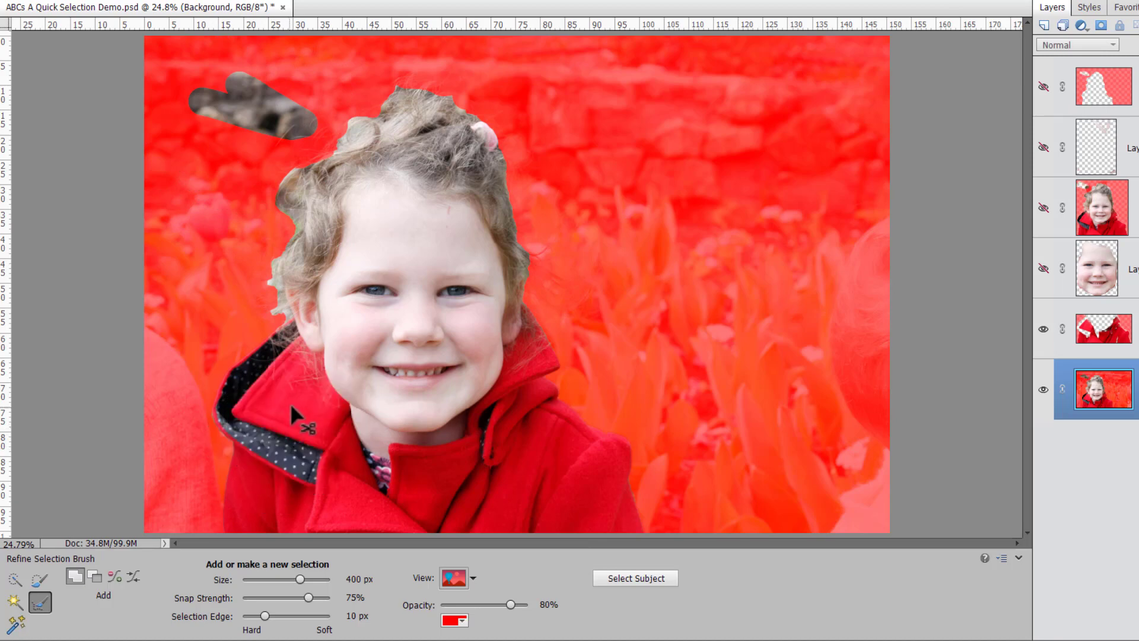
key(ctrl+z)
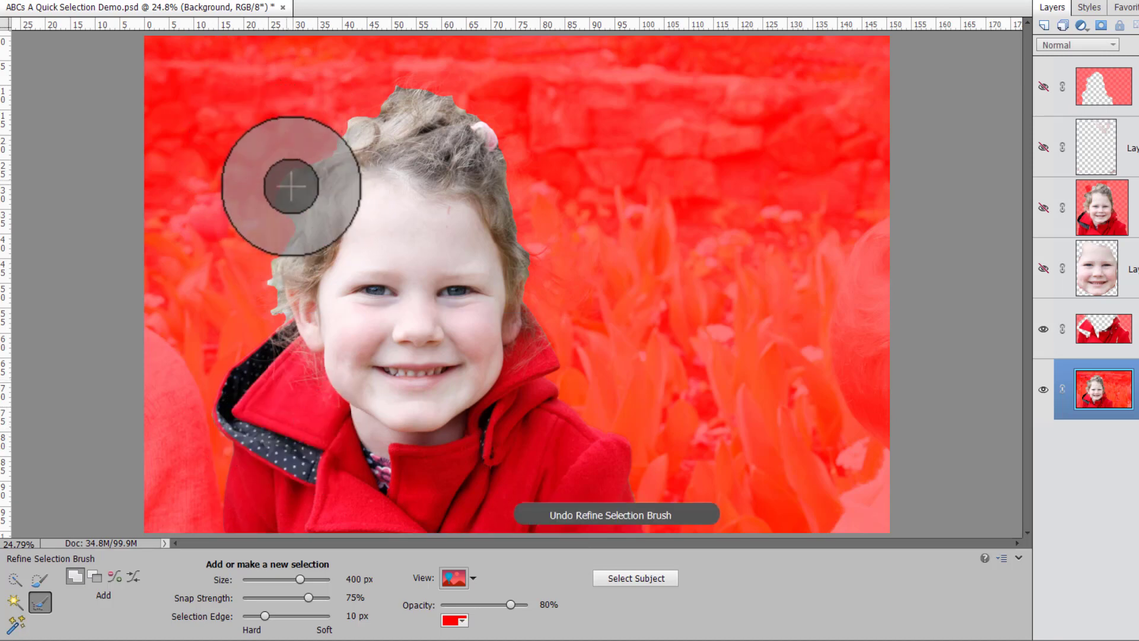
Cycle the Refine Selection Brush through Subtract, Push and Smooth, ending in Add mode at 2500 px
key(alt)
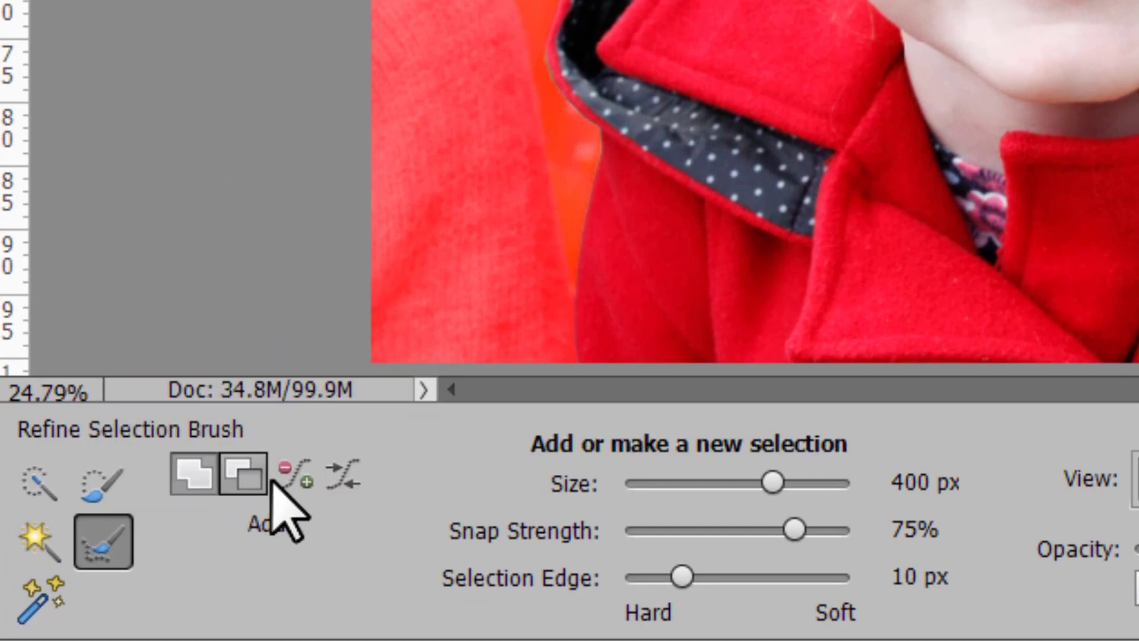
click(281, 473)
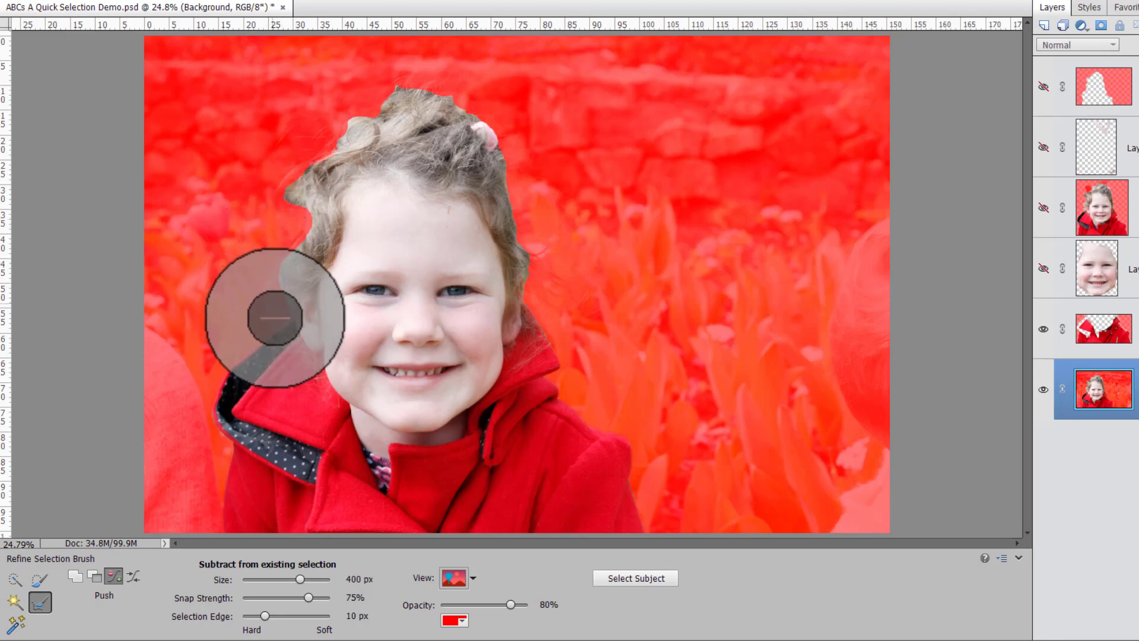
click(132, 576)
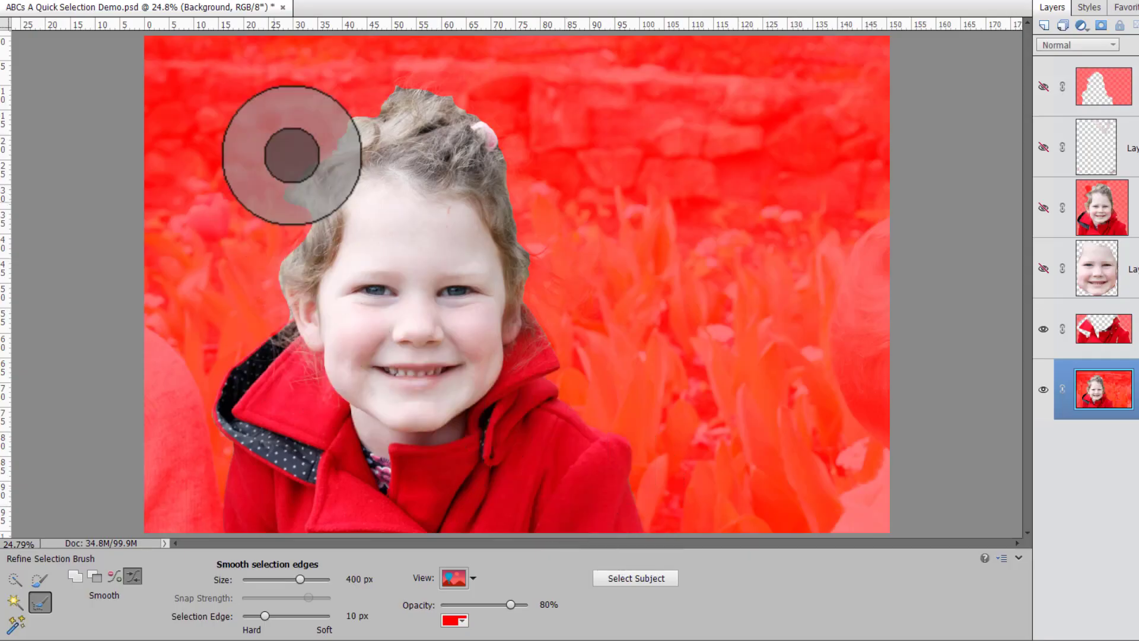
click(74, 576)
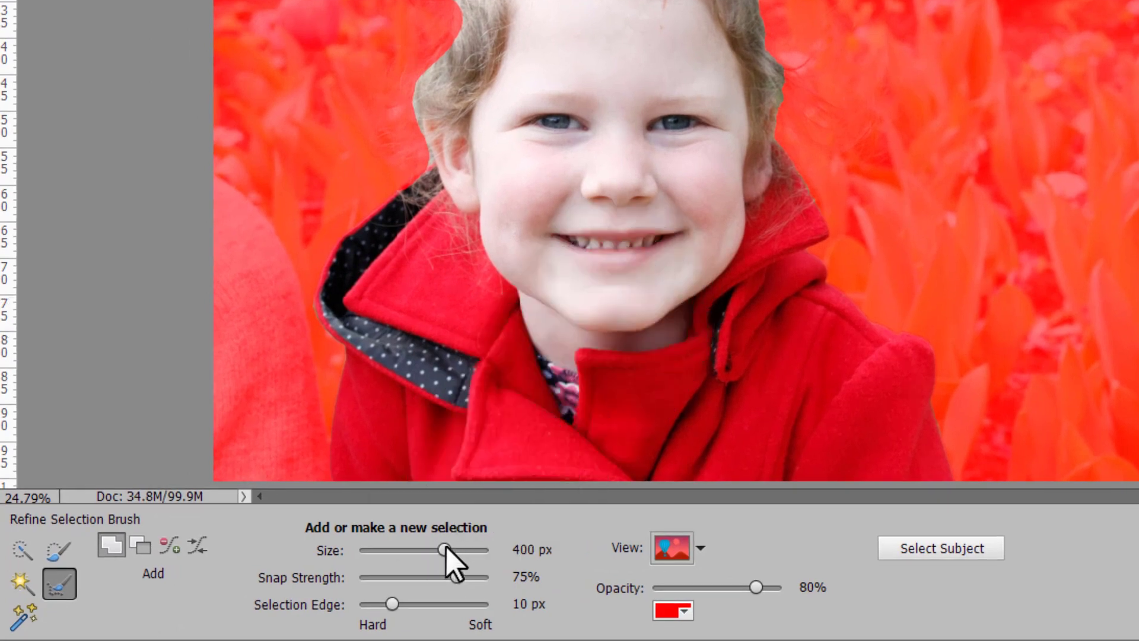
Shrink the Refine Selection Brush to 41 px with 70% snap strength, then refine the hair and collar edge
mouse_move(425, 553)
mouse_down()
mouse_move(369, 557)
mouse_move(509, 546)
mouse_move(479, 530)
mouse_up()
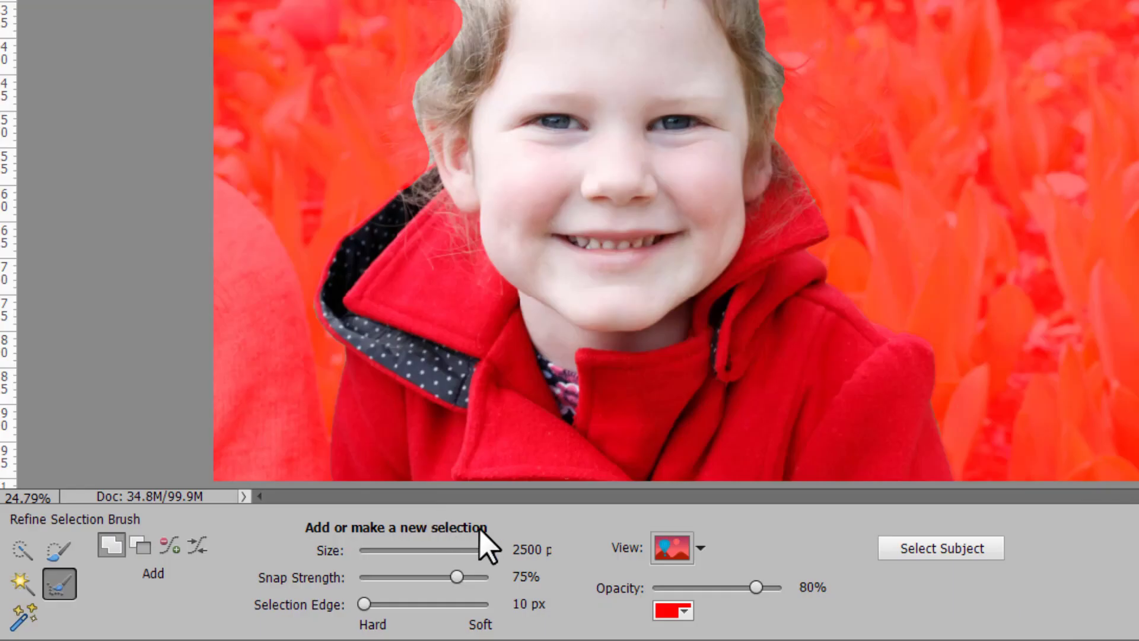
drag(457, 577, 419, 579)
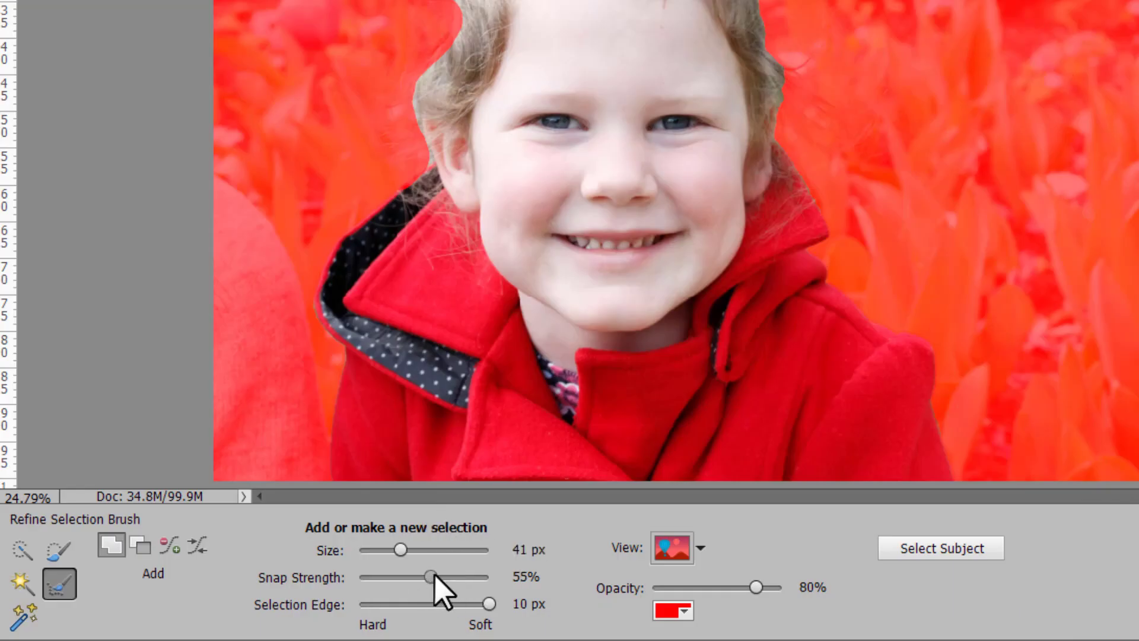
drag(438, 576, 450, 578)
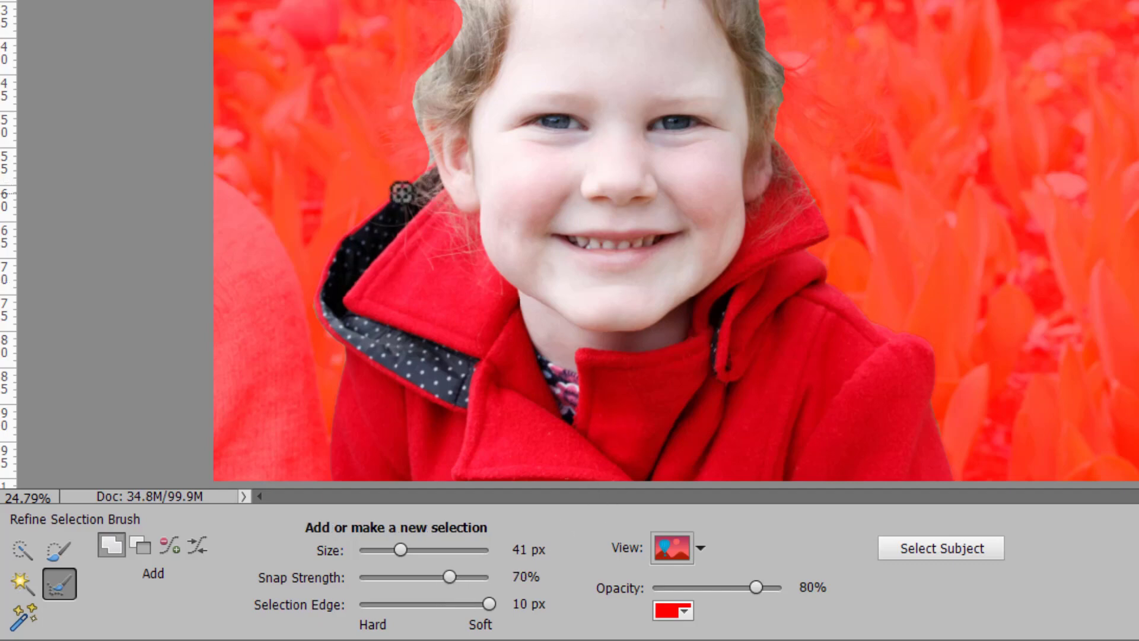
key(ctrl+plus)
key(ctrl+plus)
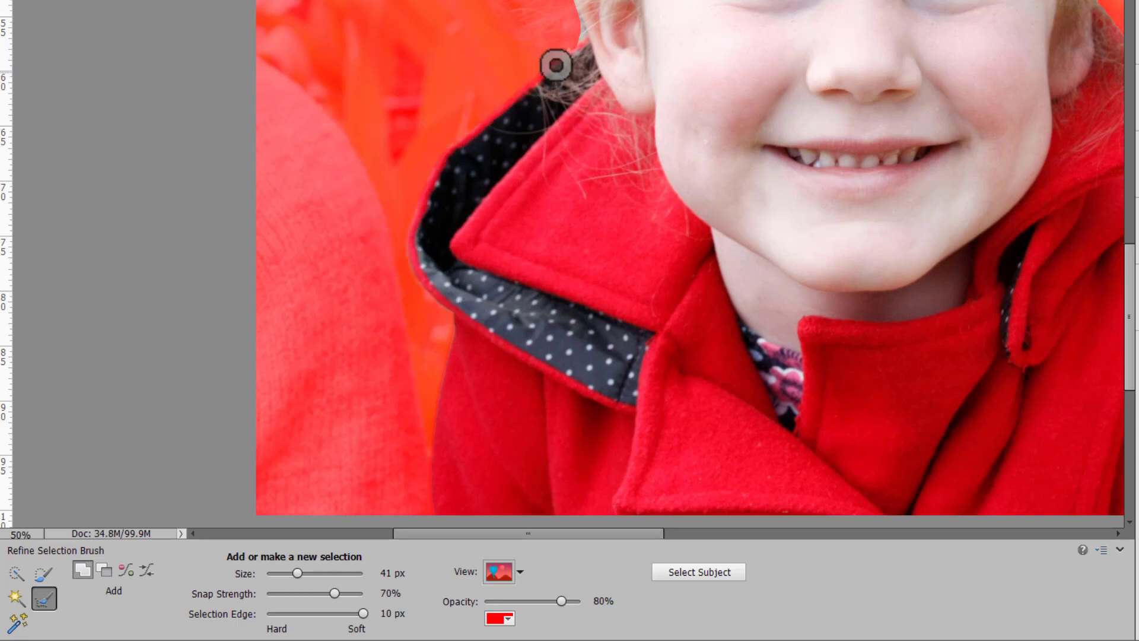
mouse_move(581, 41)
mouse_down()
mouse_move(548, 88)
mouse_move(547, 73)
mouse_move(496, 113)
mouse_up()
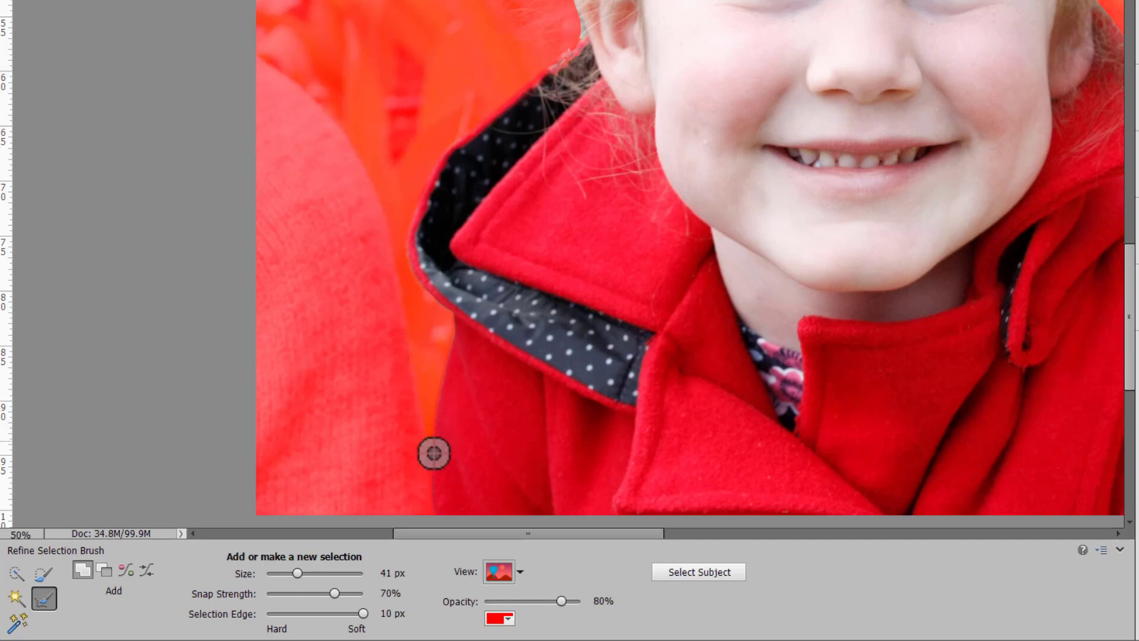
key(ctrl+0)
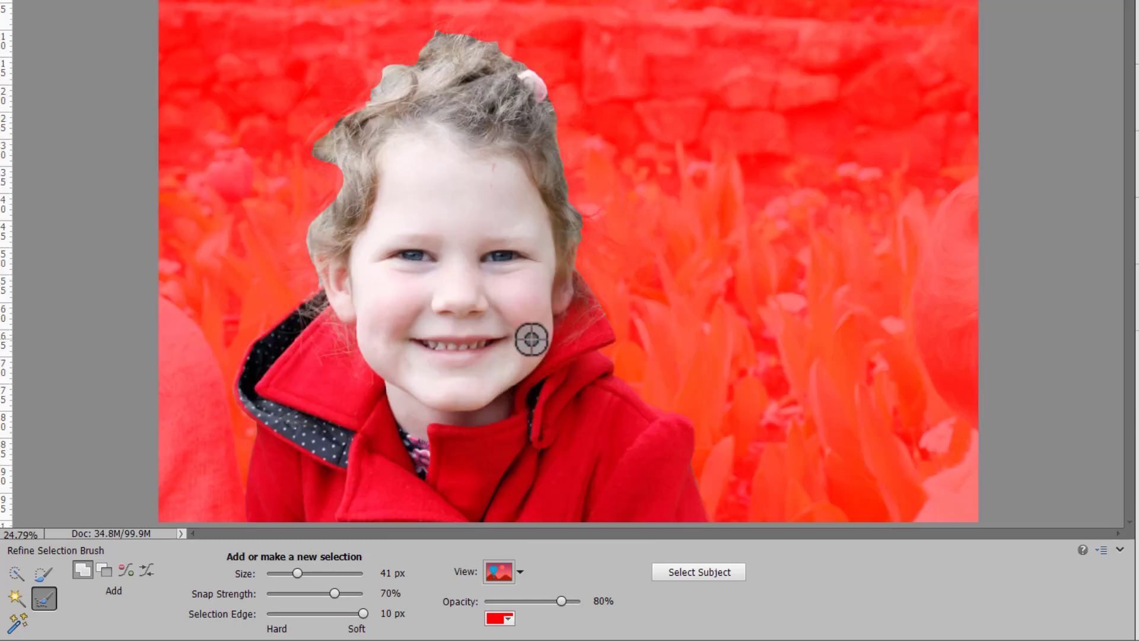
click(517, 571)
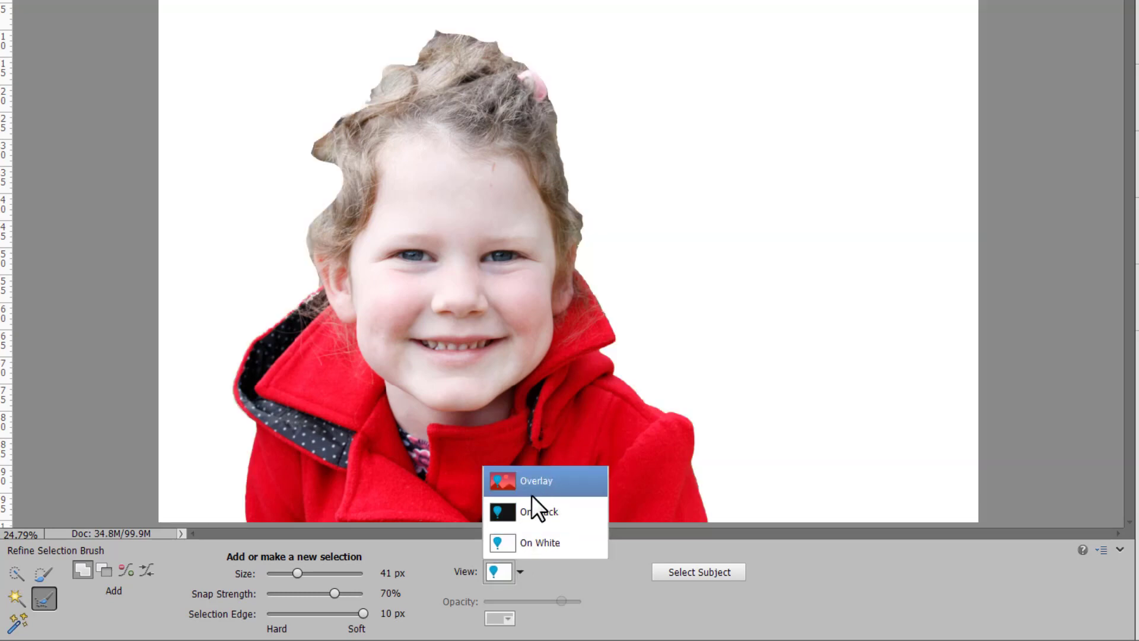
click(532, 482)
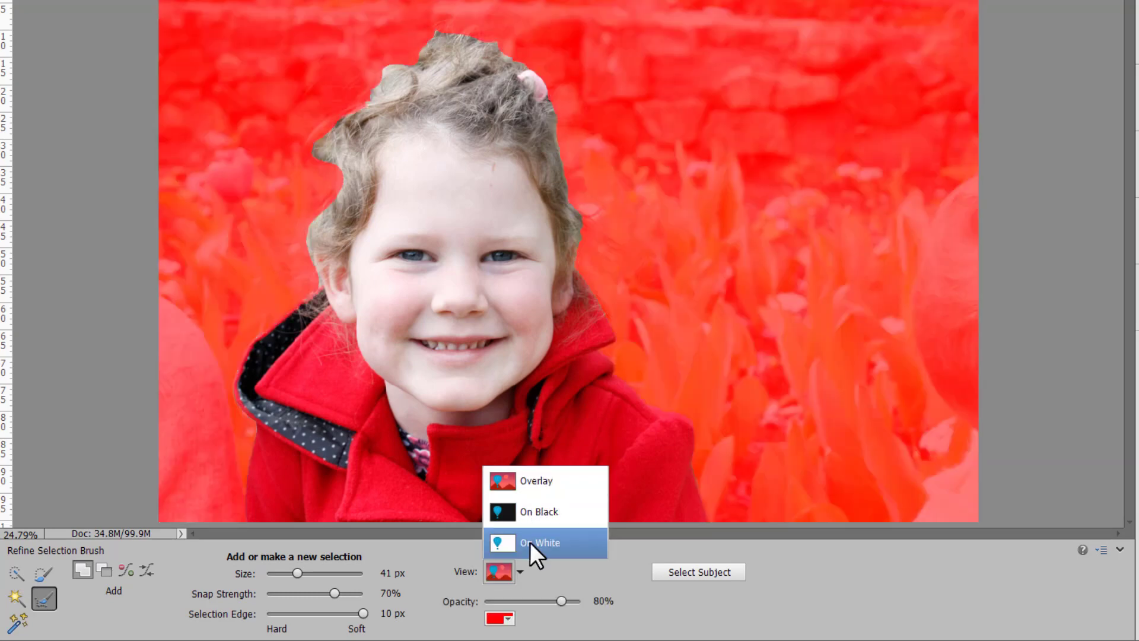
click(639, 605)
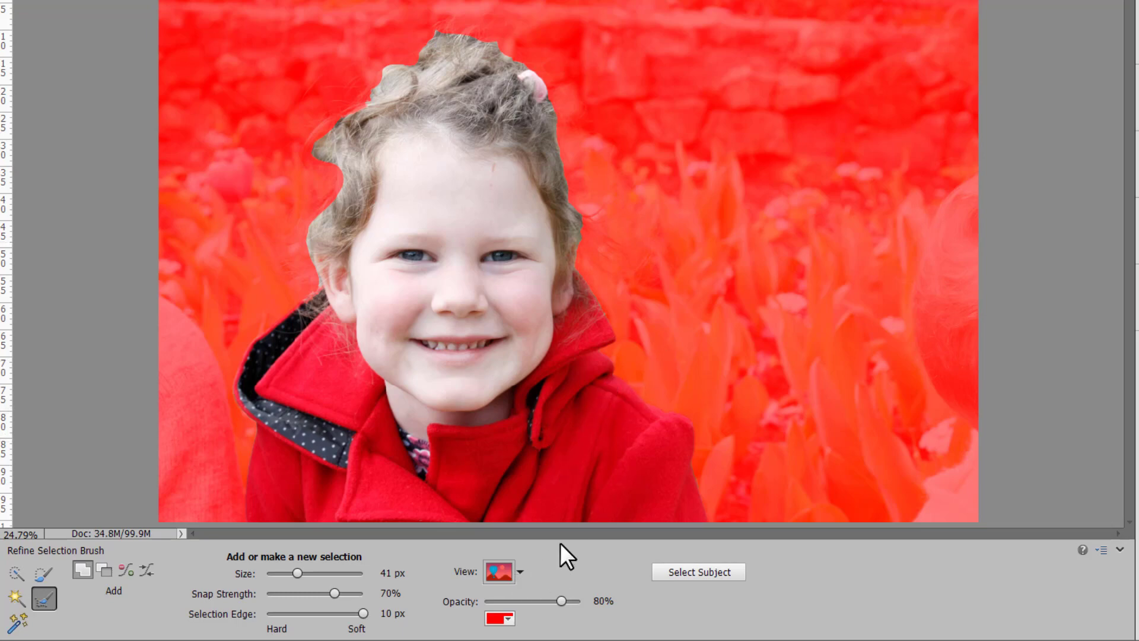
click(530, 601)
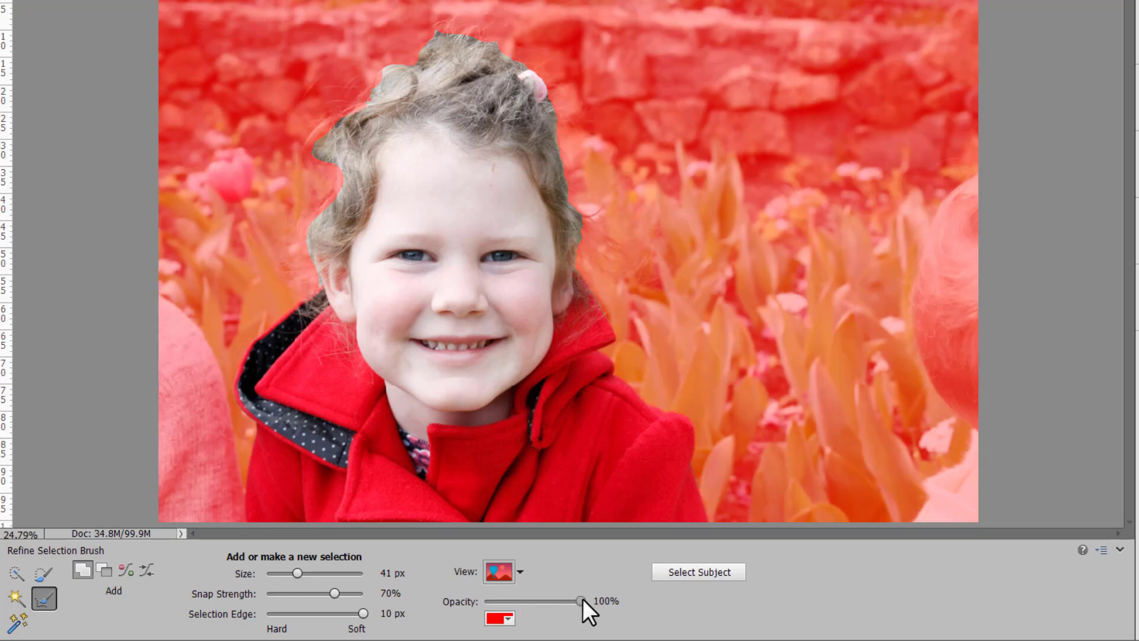
drag(580, 599, 569, 601)
click(605, 600)
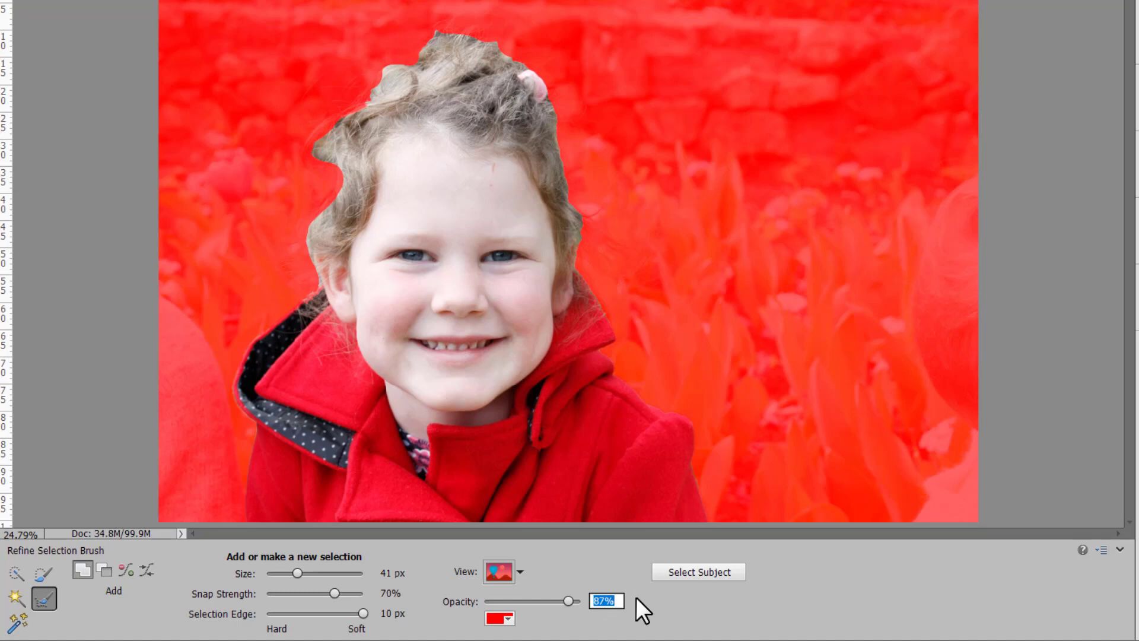
text(80)
key(Return)
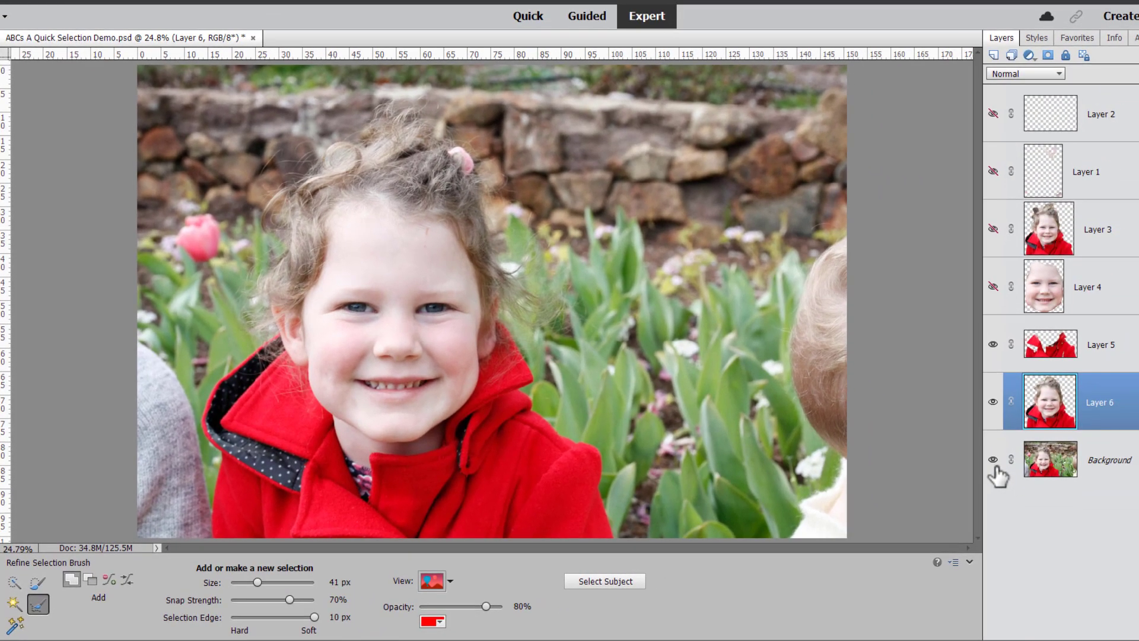
Hide the original photo to view the girl's cut-out, leaving the layer commands closed
click(1051, 449)
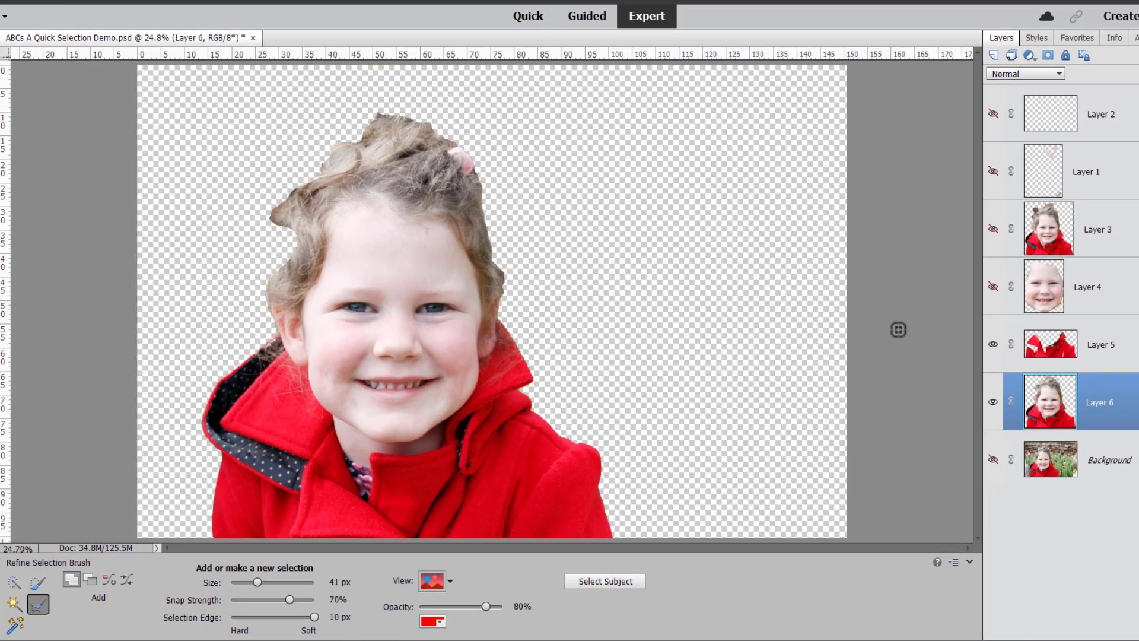
click(134, 0)
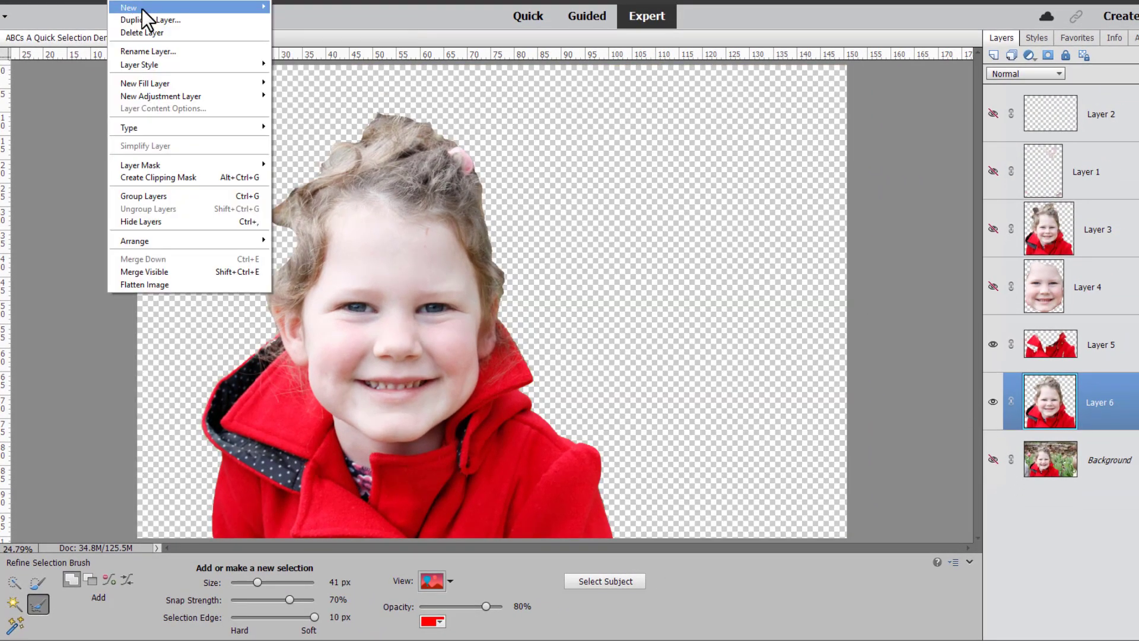
mouse_move(148, 8)
click(78, 433)
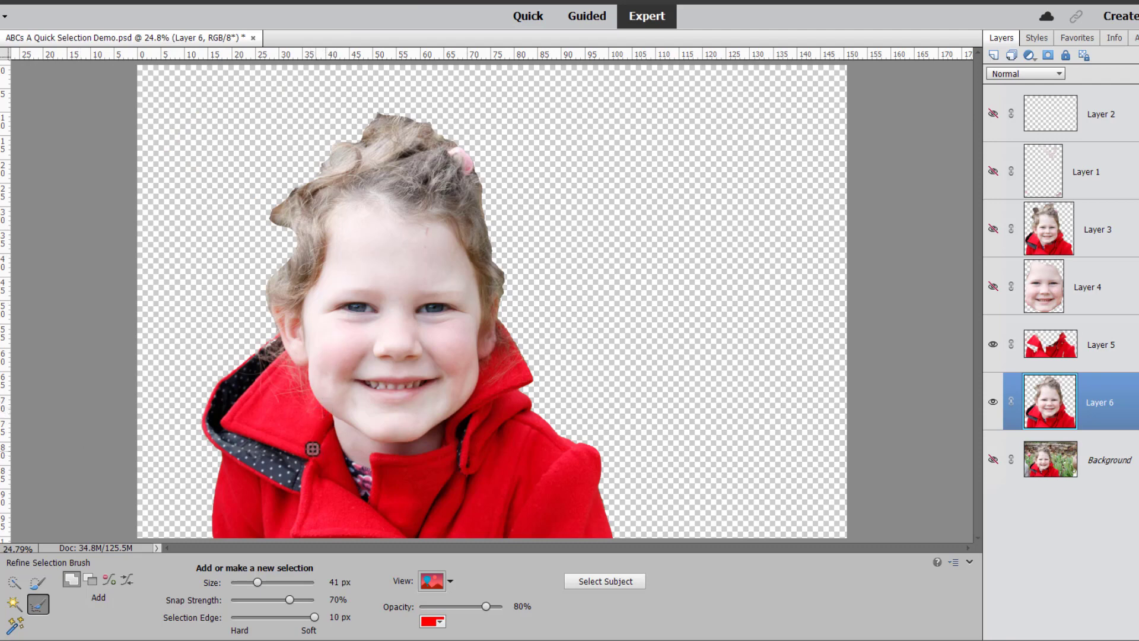
Hide Layer 6 and Layer 5, and make the Background layer active
click(992, 401)
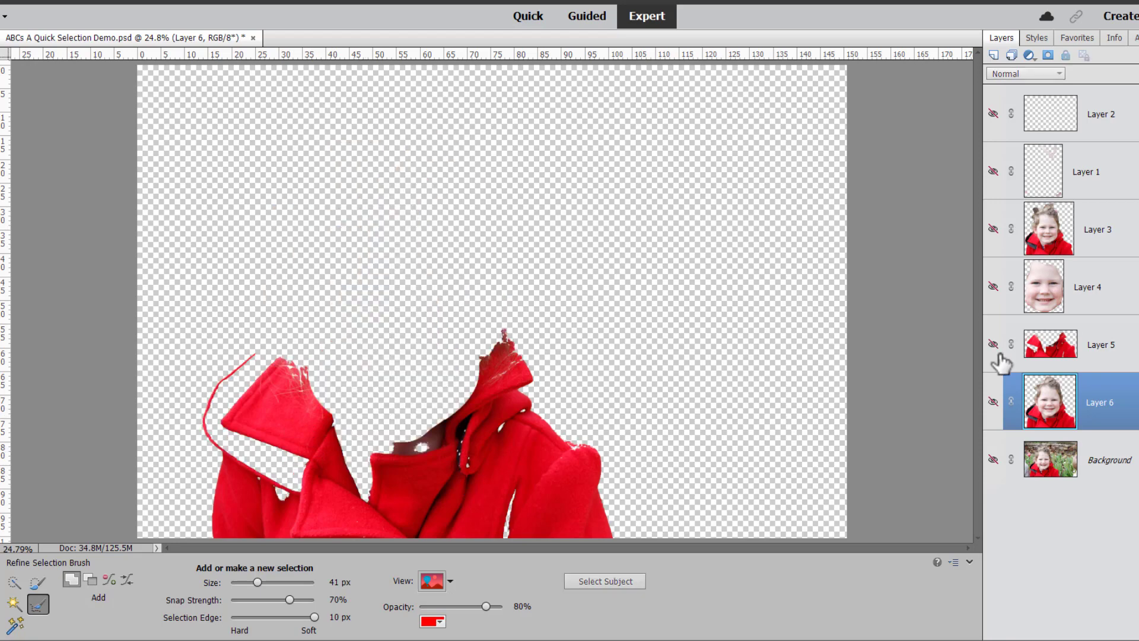
click(992, 344)
click(1039, 475)
Auto-select the girl within a rectangle, copy her to a new layer, and hide the Background
click(993, 459)
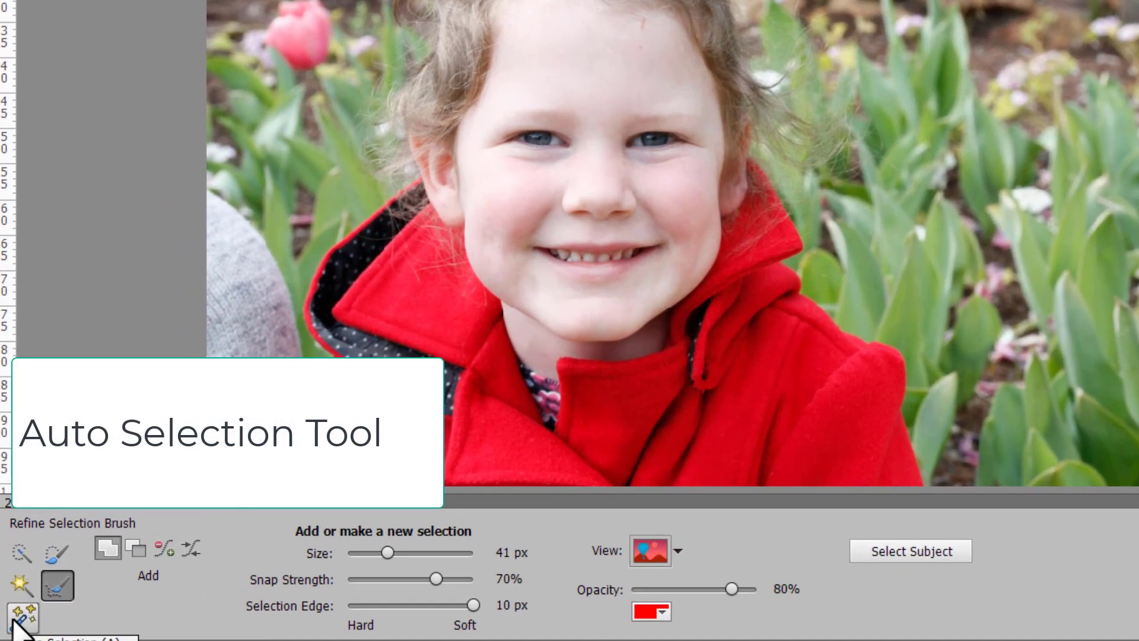
click(14, 620)
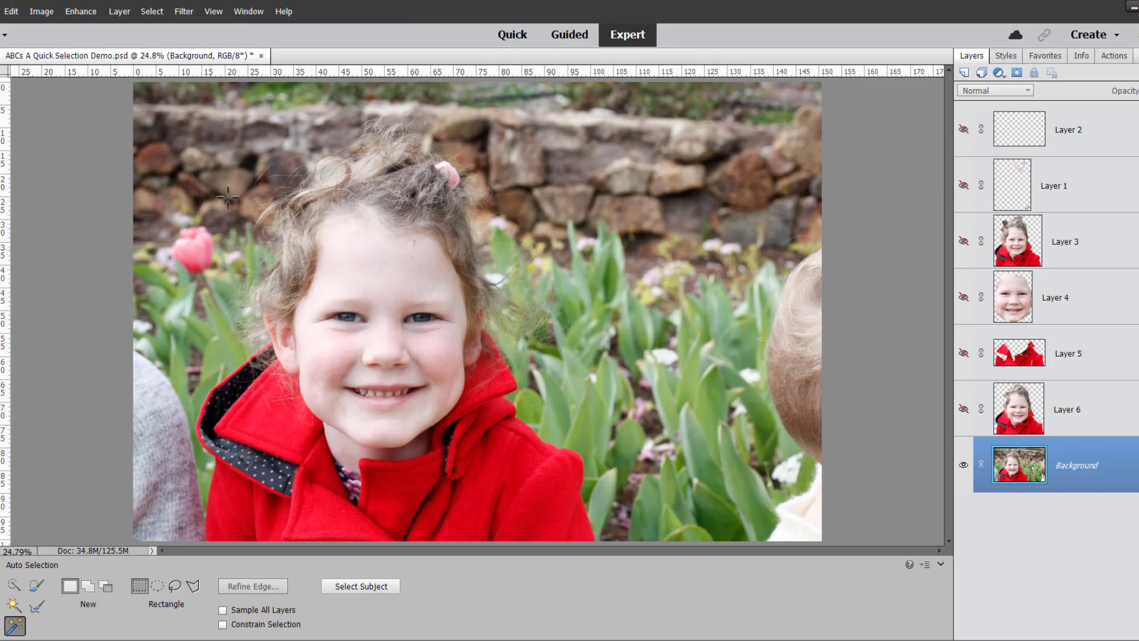
drag(182, 141, 606, 621)
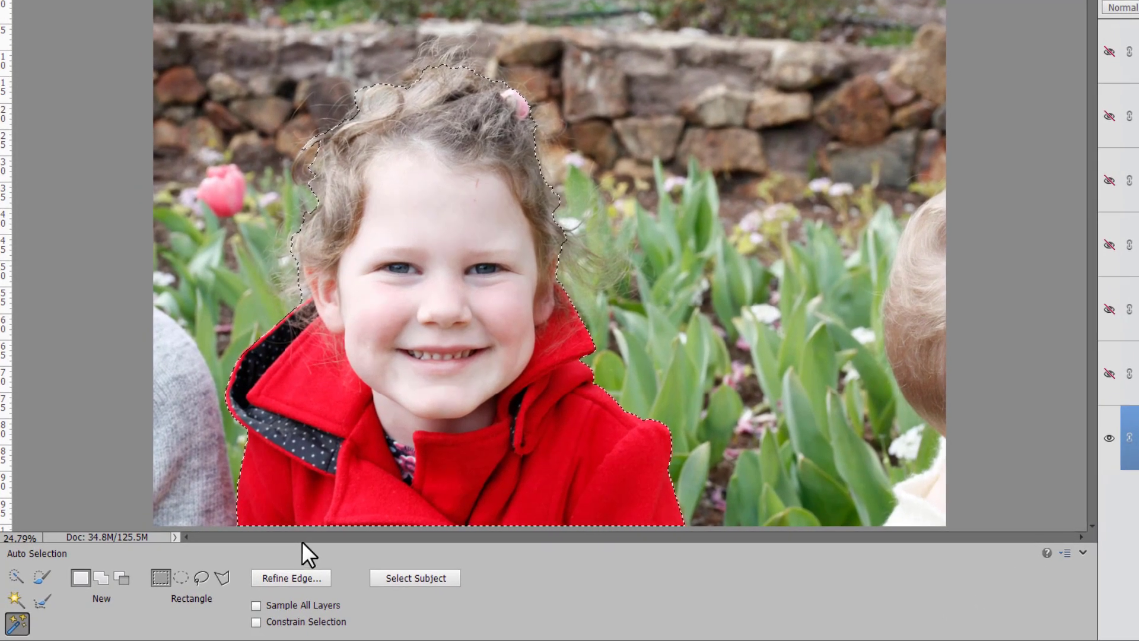
key(ctrl+j)
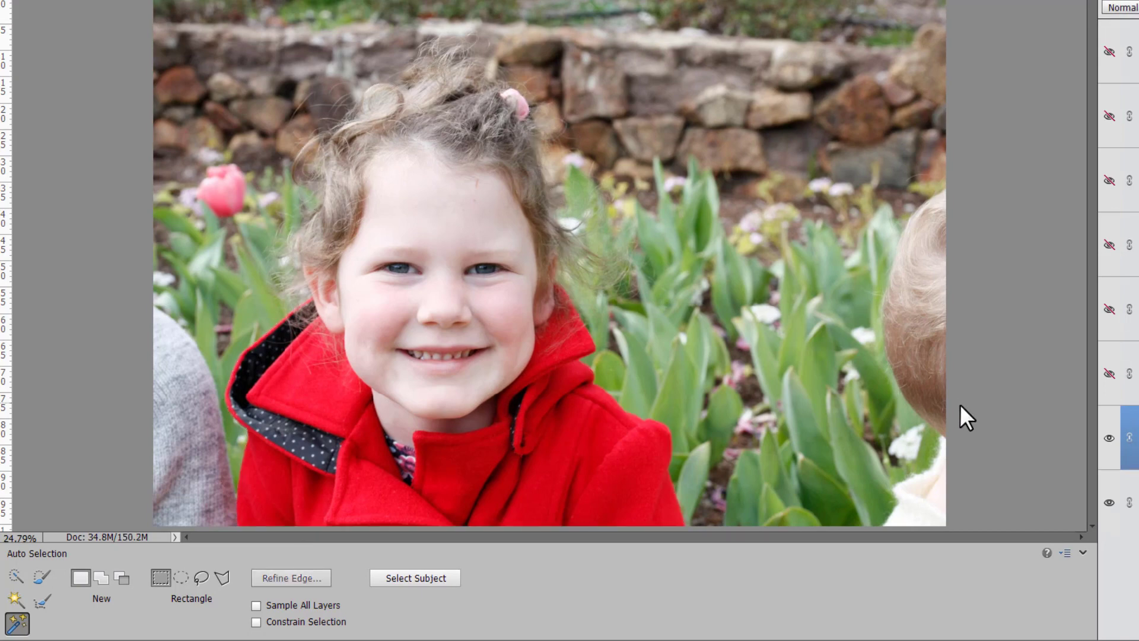
click(1108, 502)
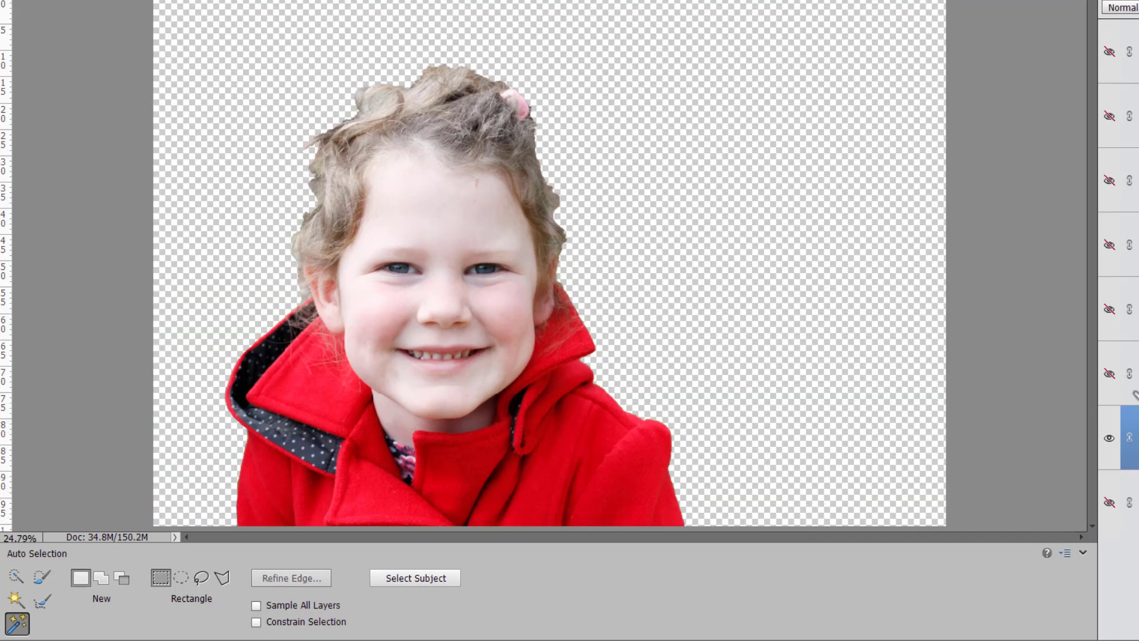
click(1111, 376)
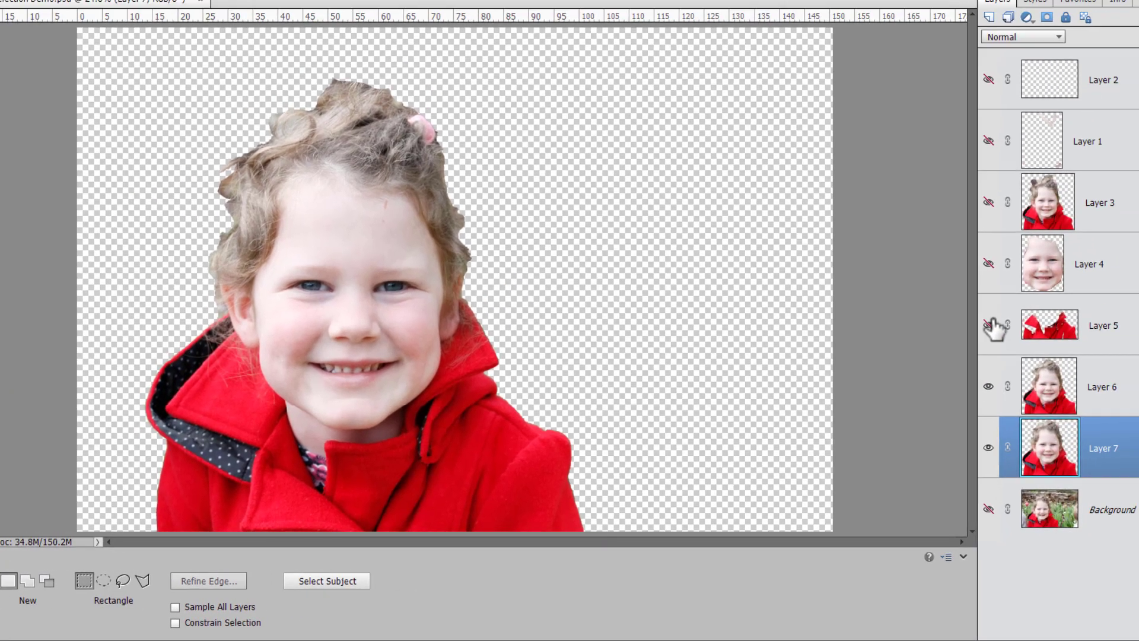
click(988, 263)
click(988, 201)
click(988, 140)
click(988, 78)
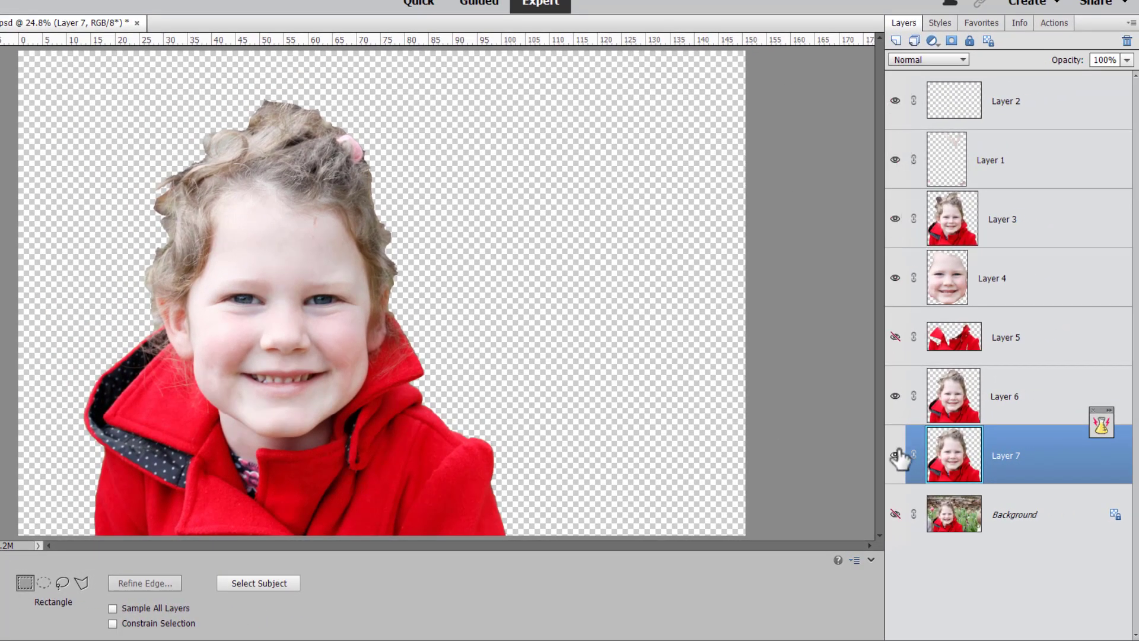
click(895, 455)
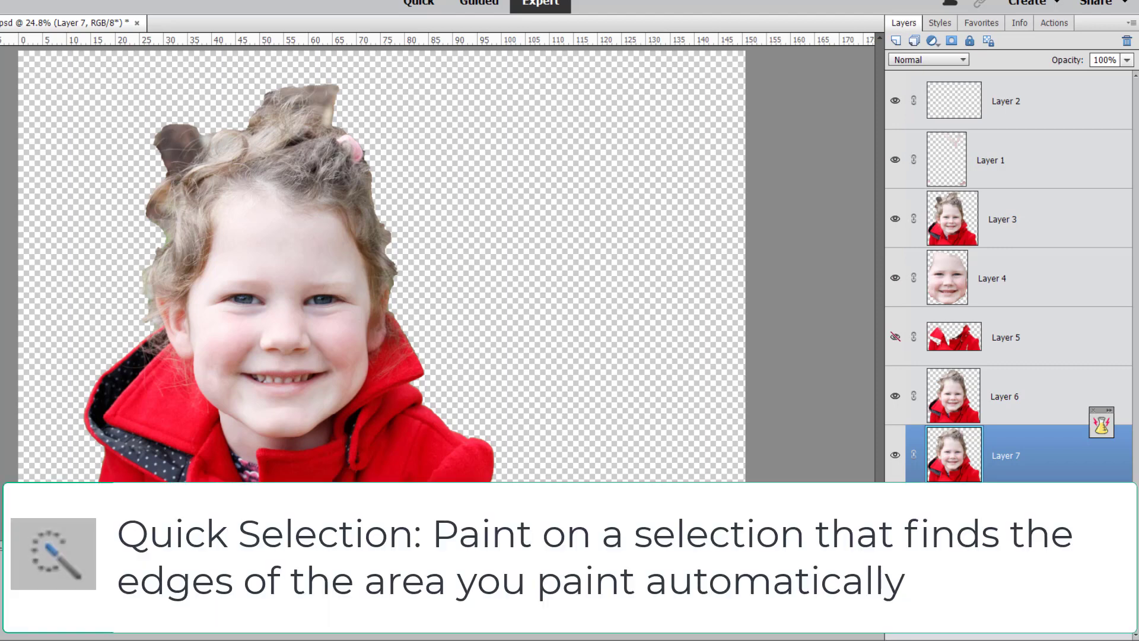
click(895, 395)
click(895, 219)
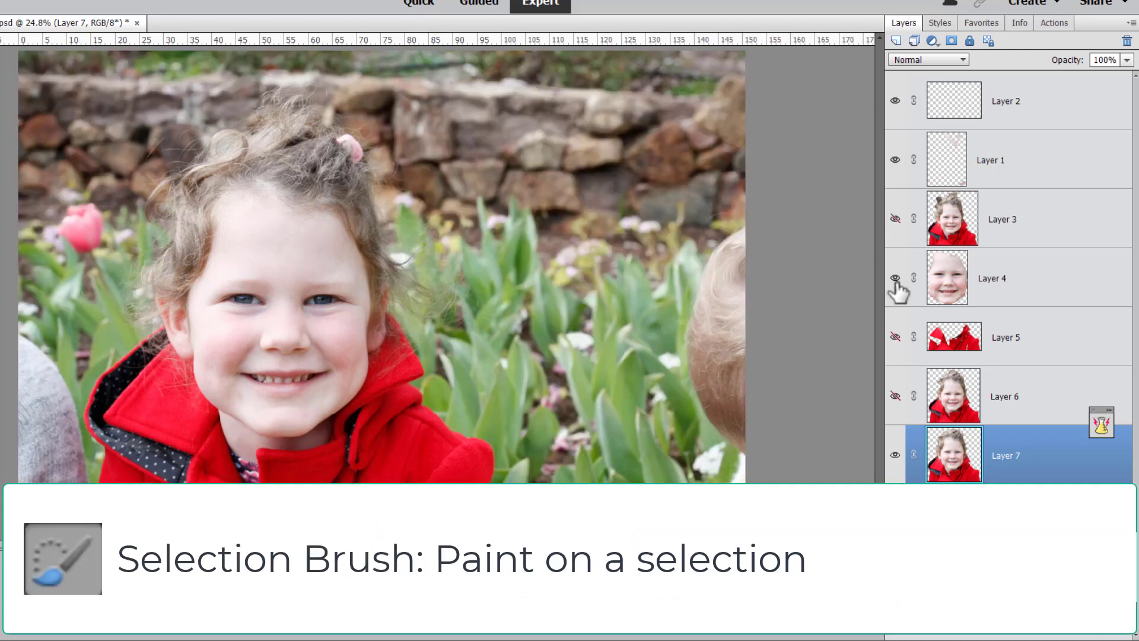
click(895, 277)
click(895, 456)
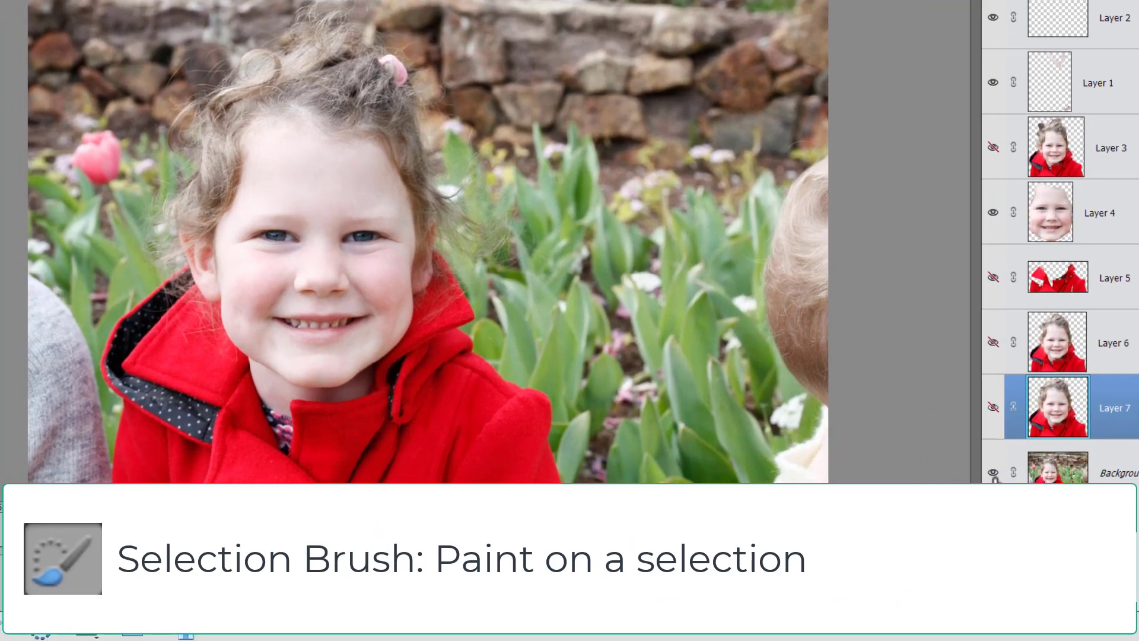
click(993, 473)
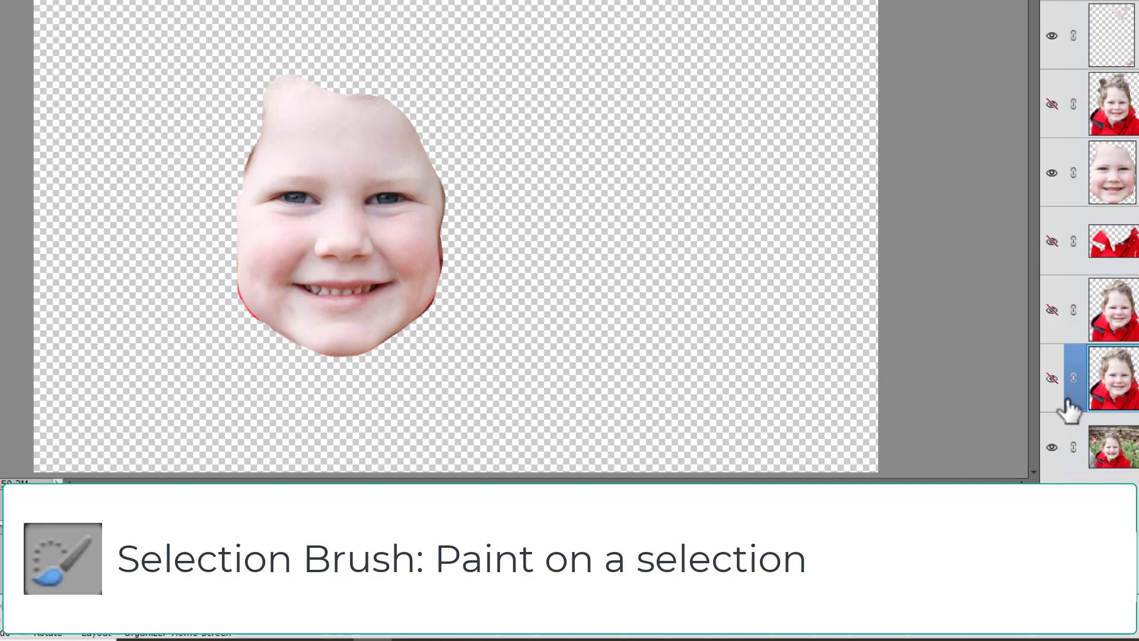
click(1051, 448)
click(1051, 172)
click(1052, 241)
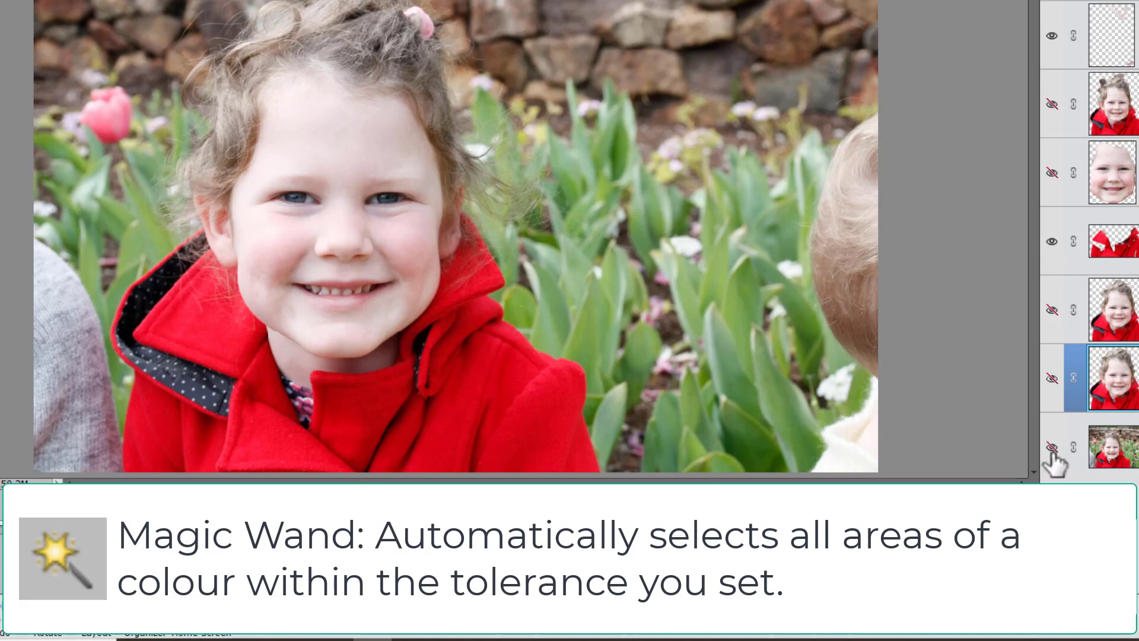
click(1051, 448)
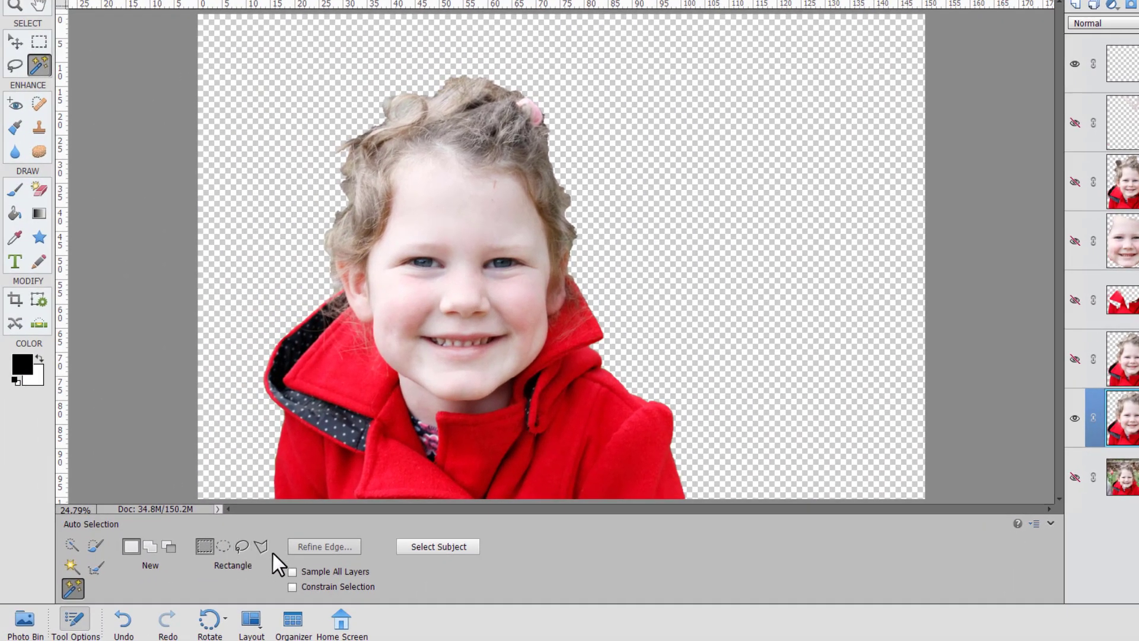
Auto-select the girl using the Ellipse shape, try the Lasso shapes, then deselect
click(224, 545)
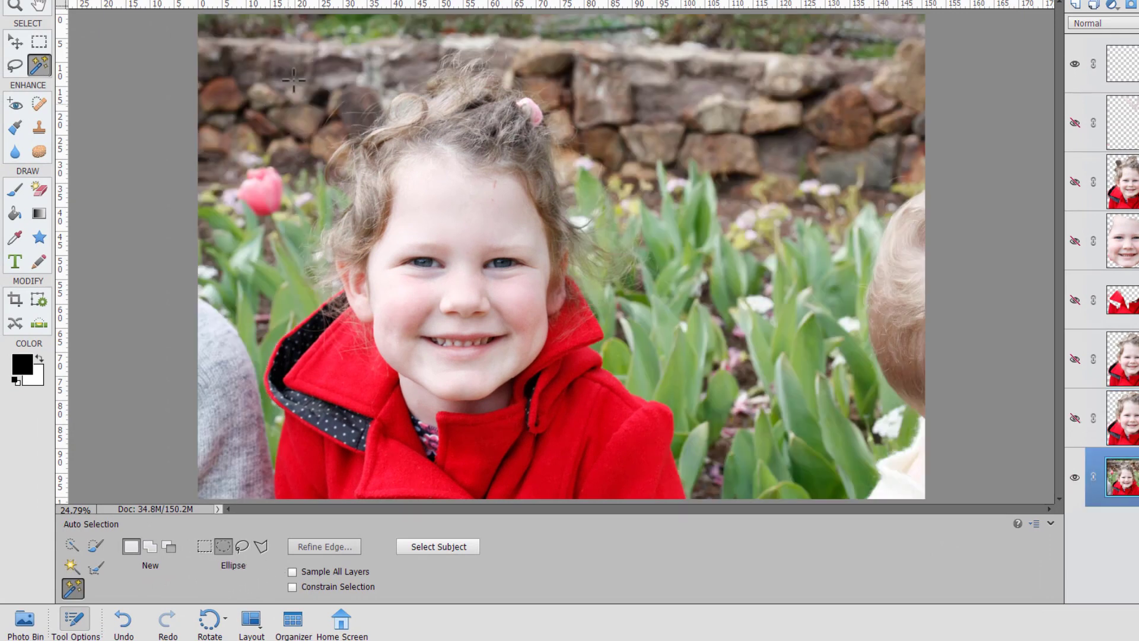
drag(296, 58, 622, 449)
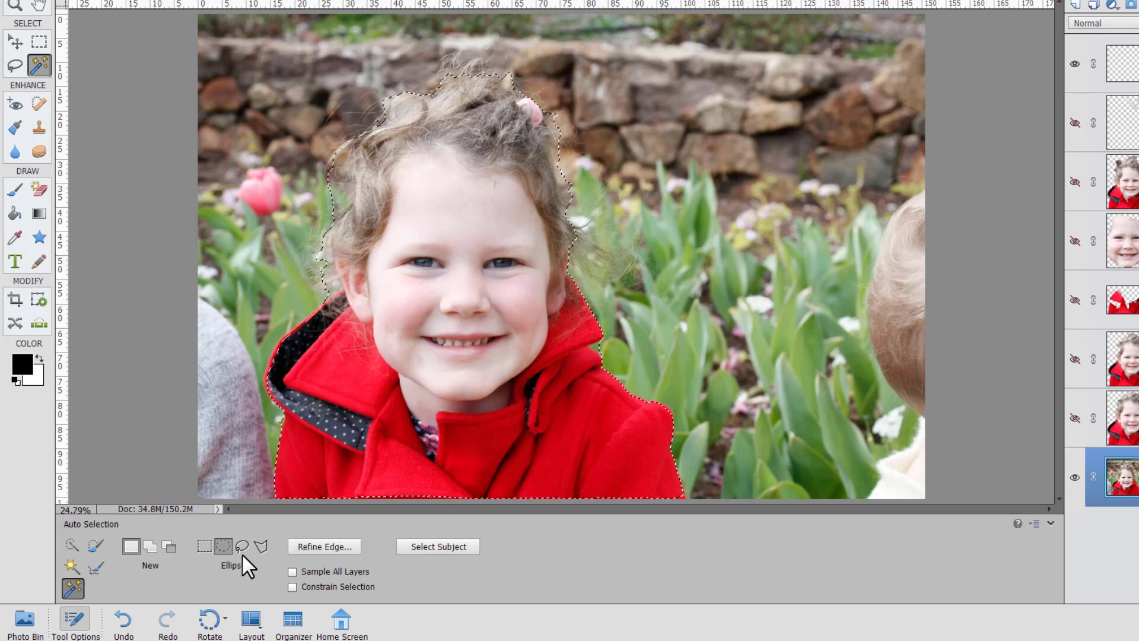
click(261, 547)
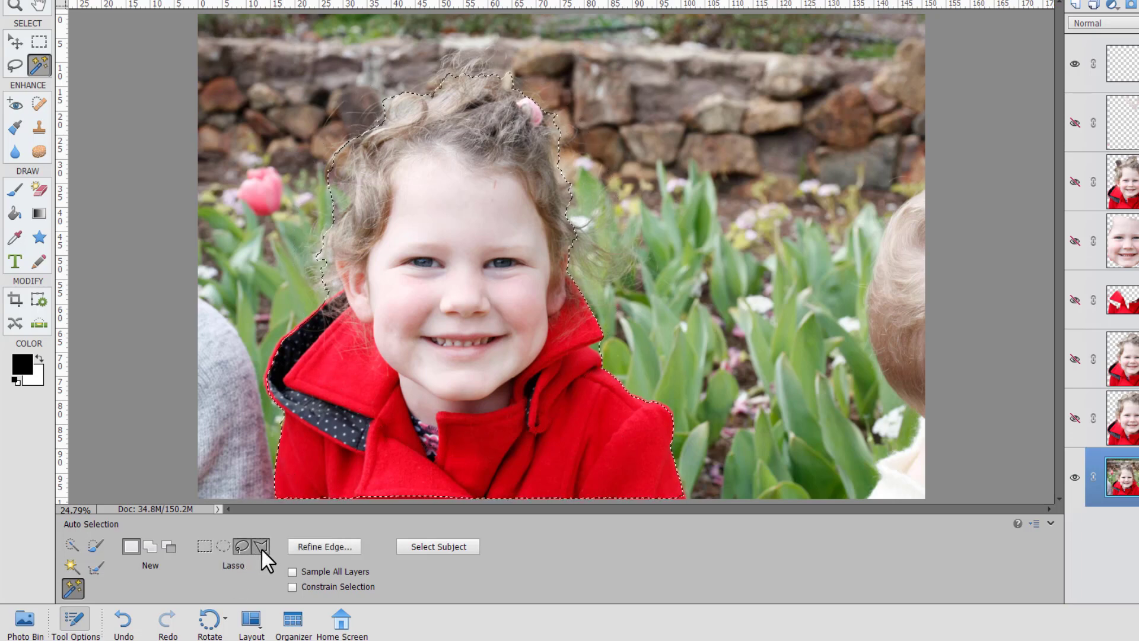
click(241, 546)
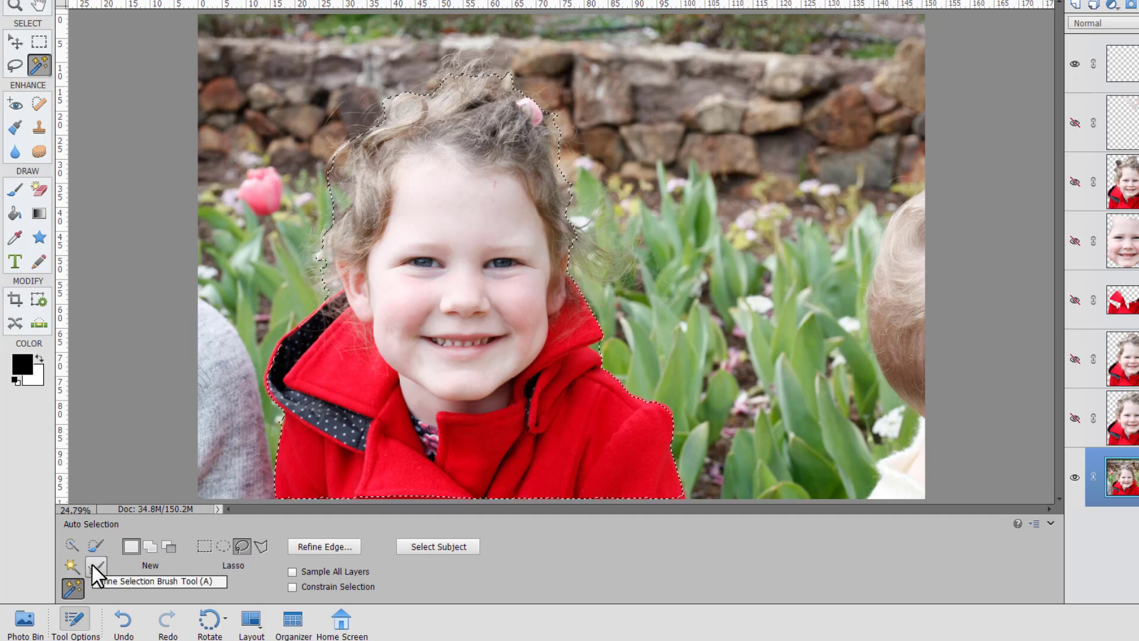
key(ctrl+d)
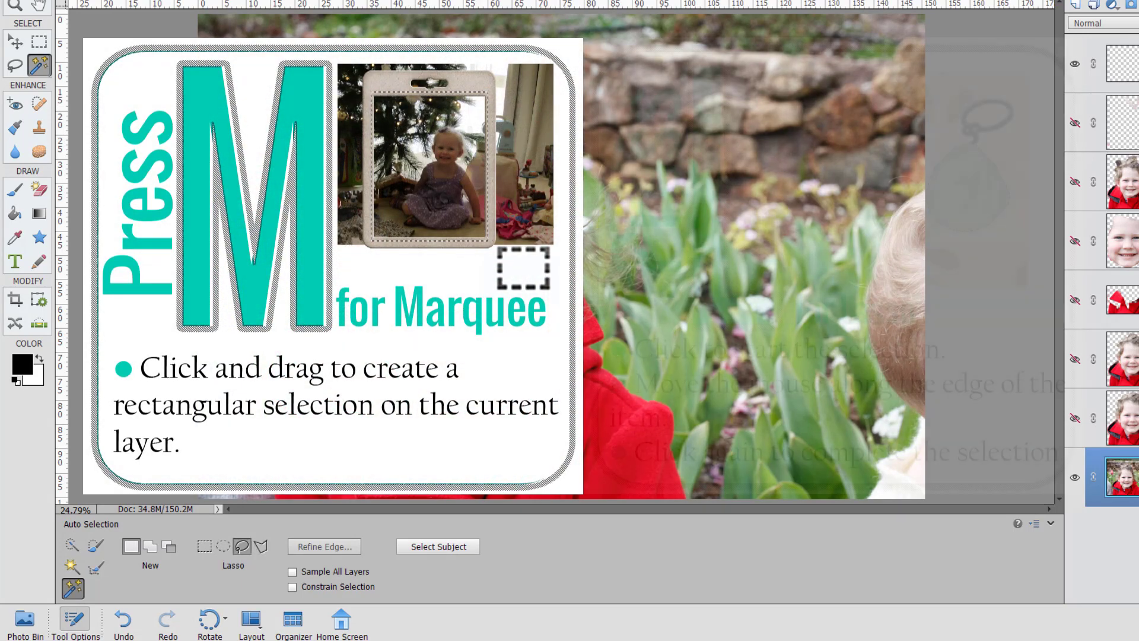
Try the Lasso and Rectangular Marquee tools, then switch to the Move tool
click(15, 67)
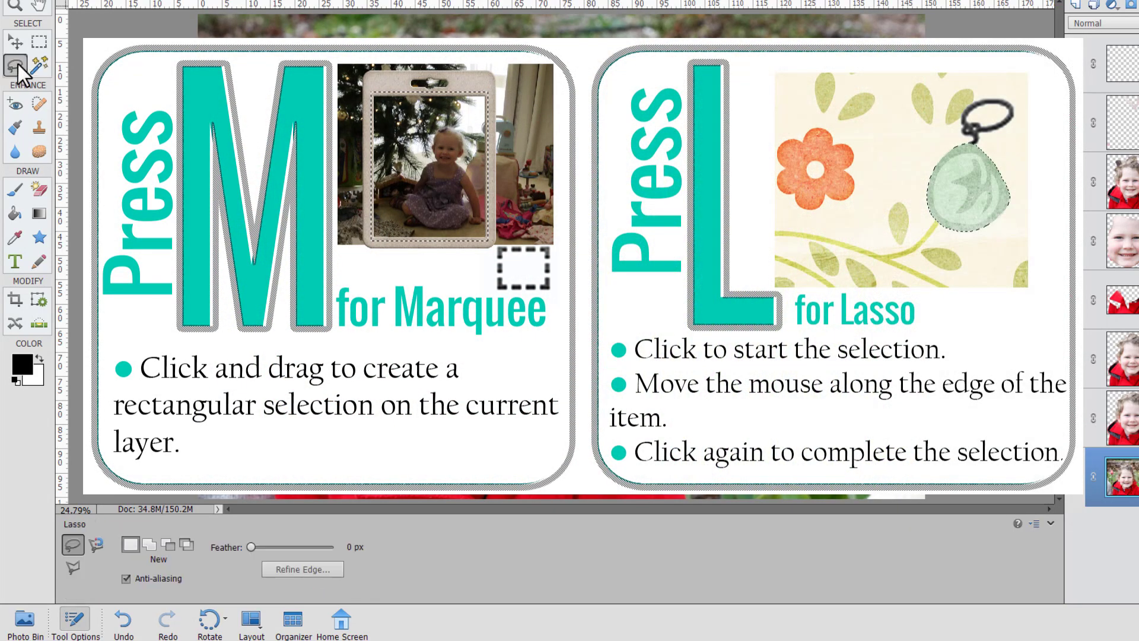
click(42, 43)
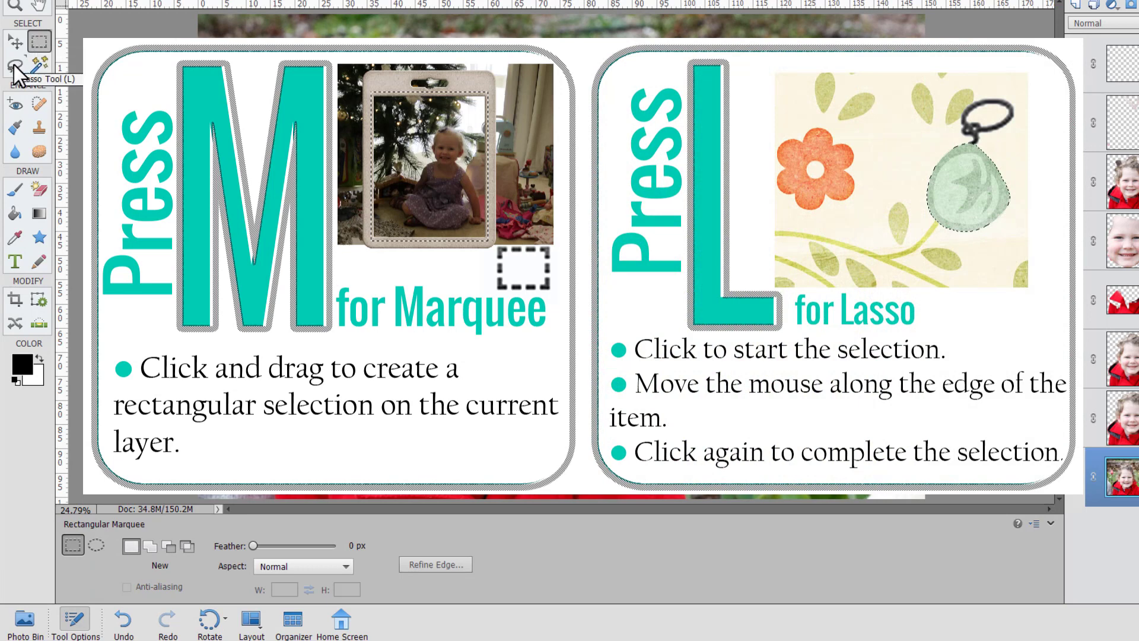
click(15, 67)
click(15, 42)
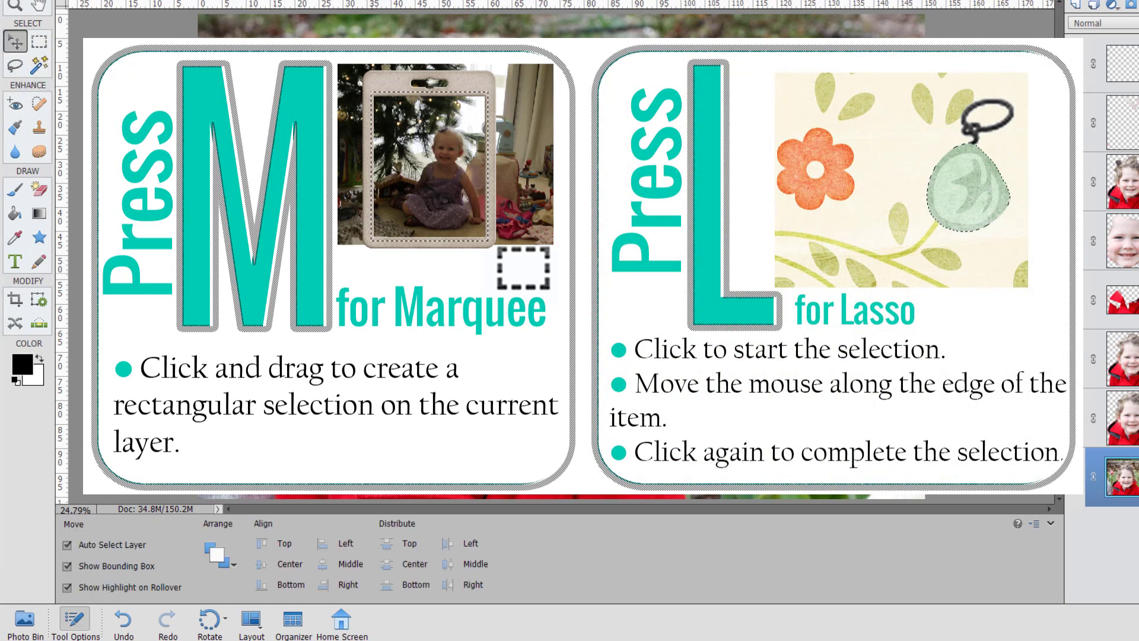